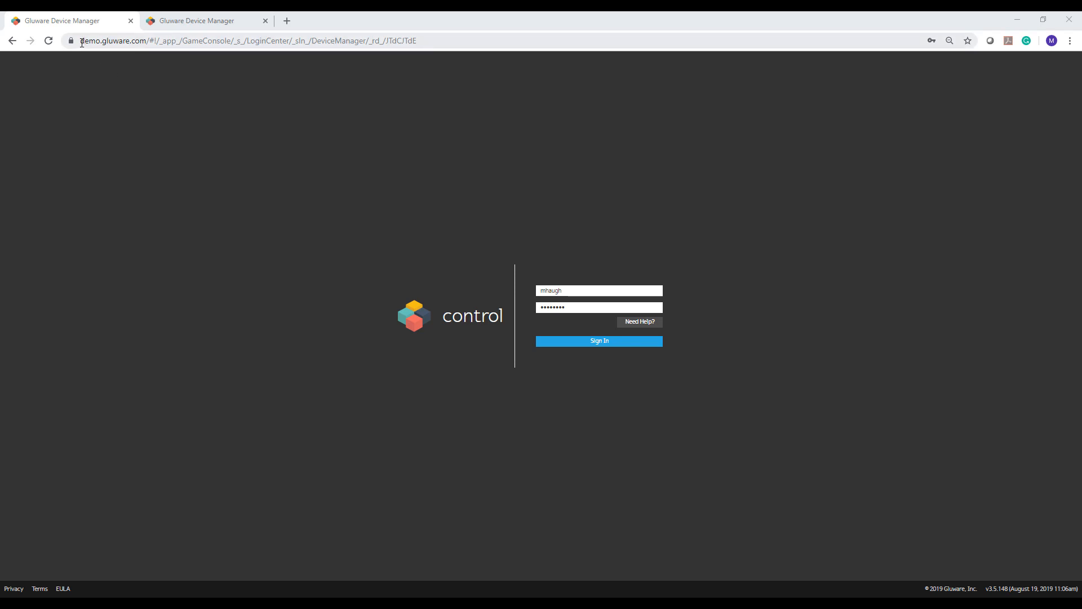
# Step: Sign in to demo.gluware.com with the prefilled credentials and open Device Manager
pyautogui.moveTo(81, 40); pyautogui.dragTo(146, 44)
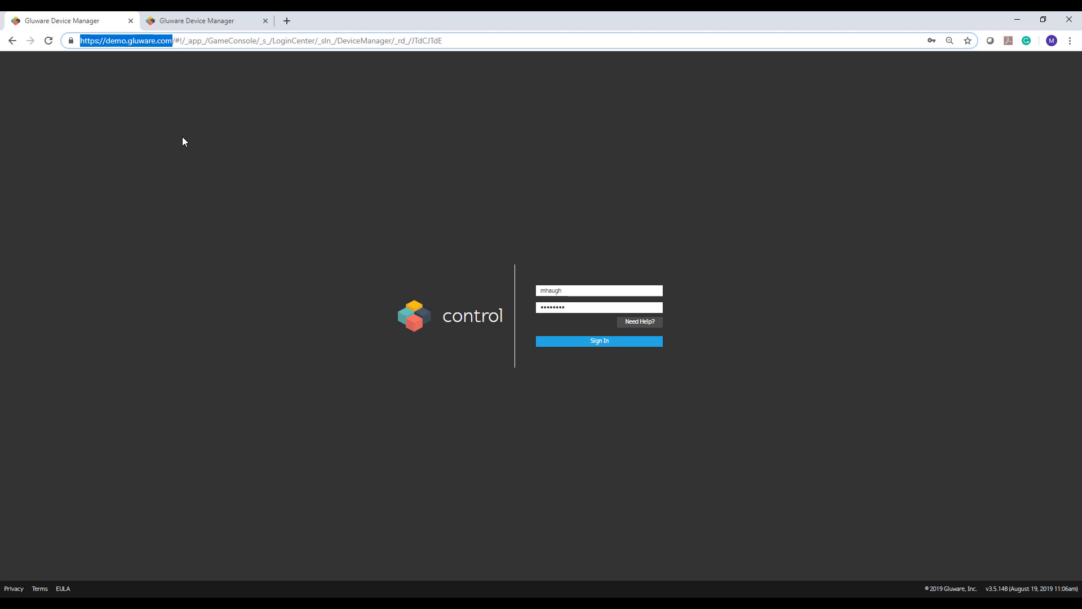
pyautogui.click(600, 344)
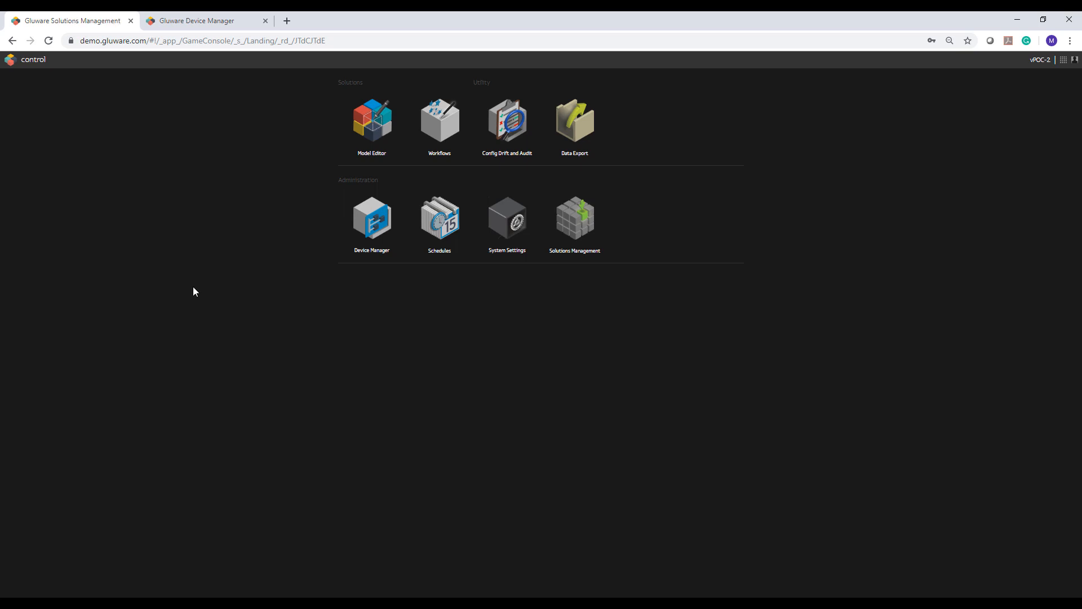
pyautogui.click(357, 226)
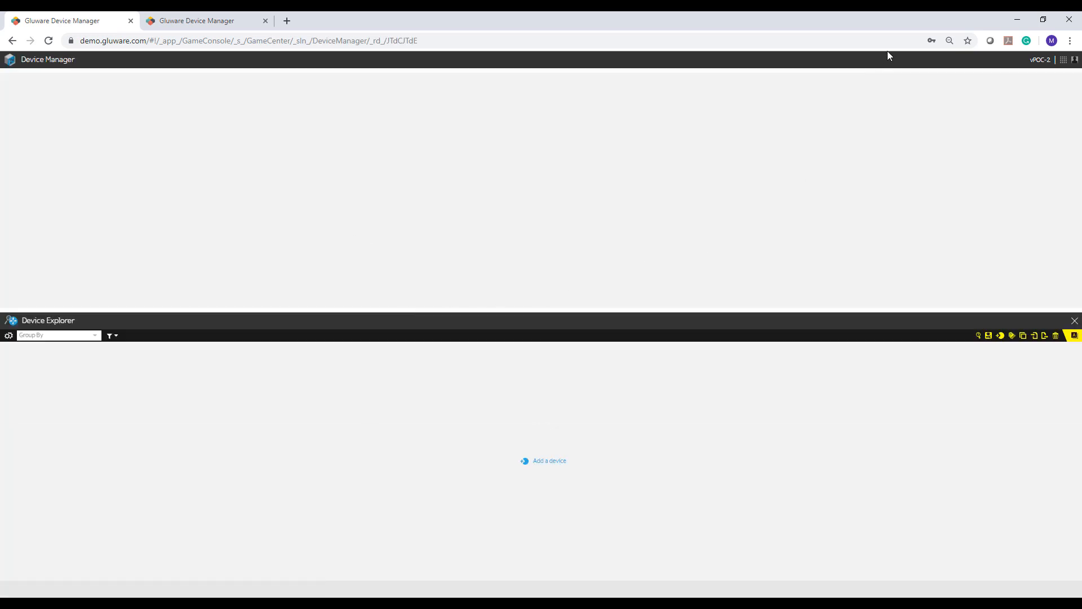
pyautogui.click(913, 42)
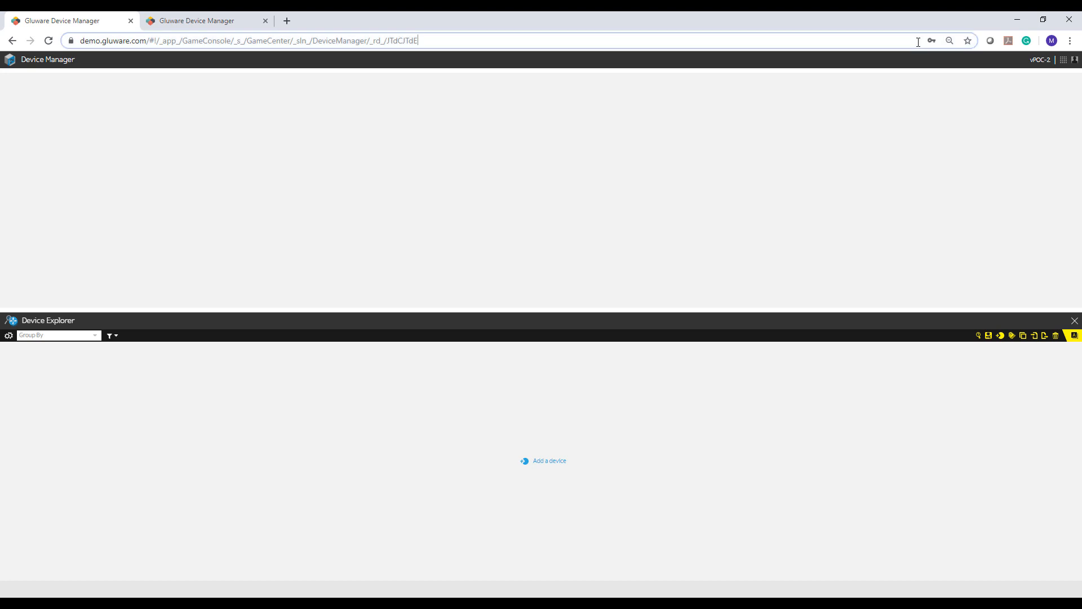
pyautogui.click(951, 41)
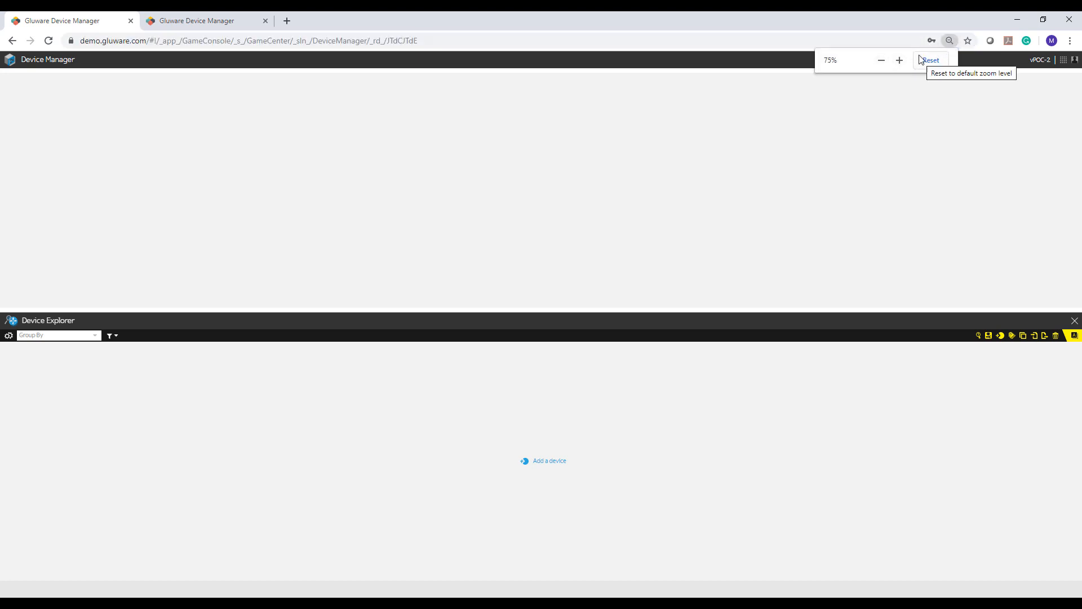
pyautogui.click(902, 40)
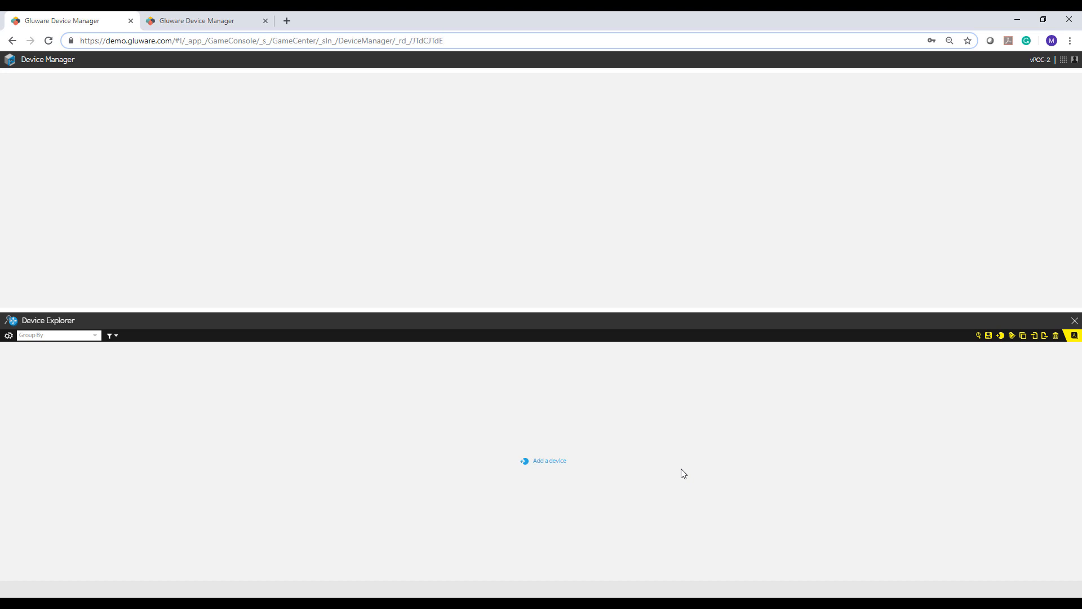
# Step: Open the form for adding a single device and leave it without creating one
pyautogui.click(563, 461)
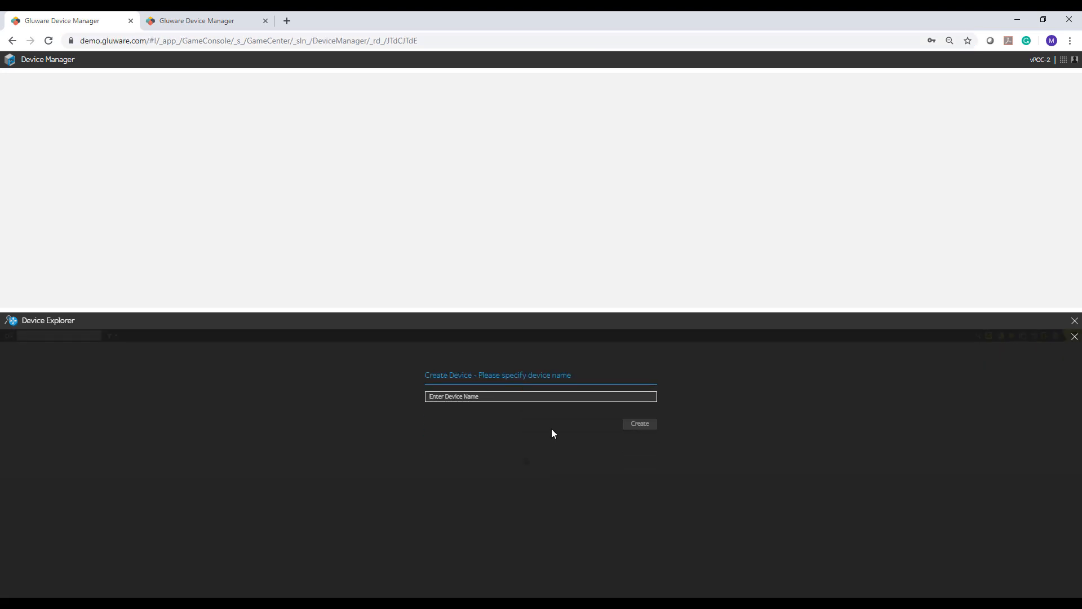
pyautogui.click(651, 427)
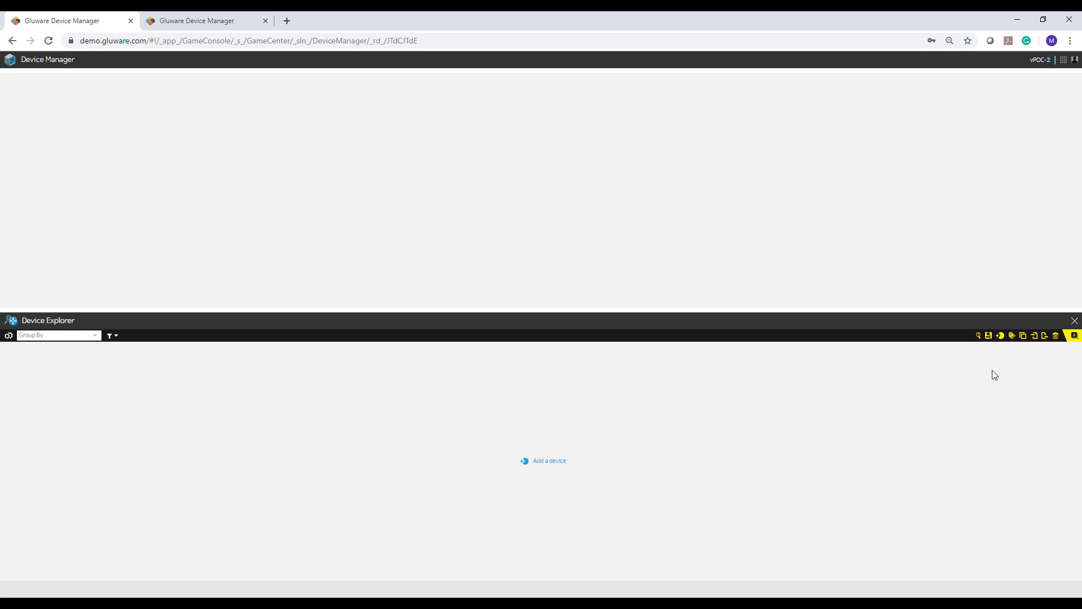
# Step: Import the devices from the CSV file pod2-device-template-test-drive and acknowledge the import summary
pyautogui.click(1035, 336)
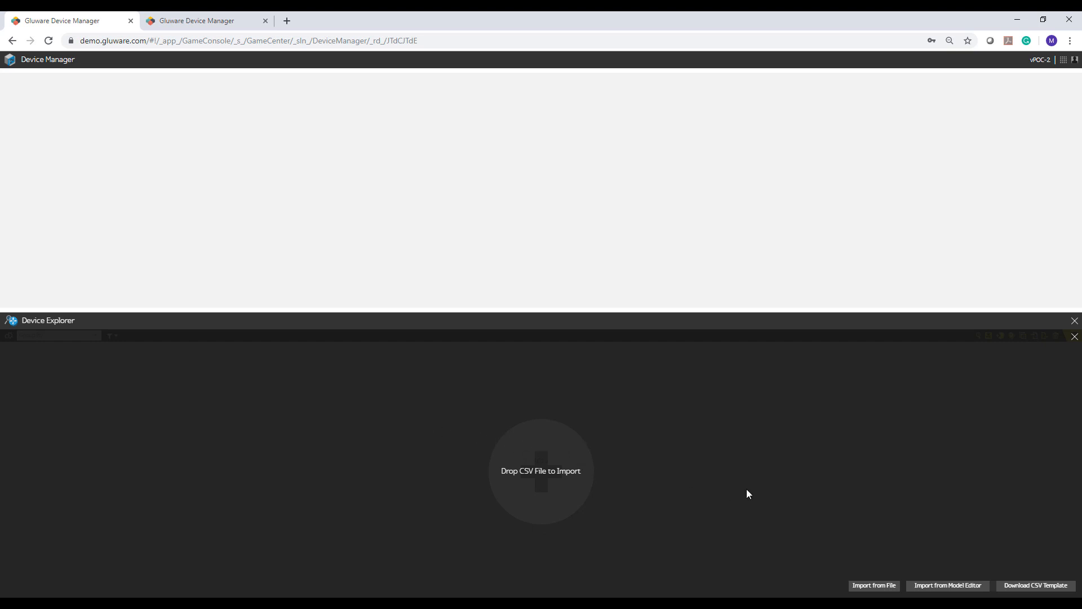
pyautogui.click(880, 587)
pyautogui.click(244, 114)
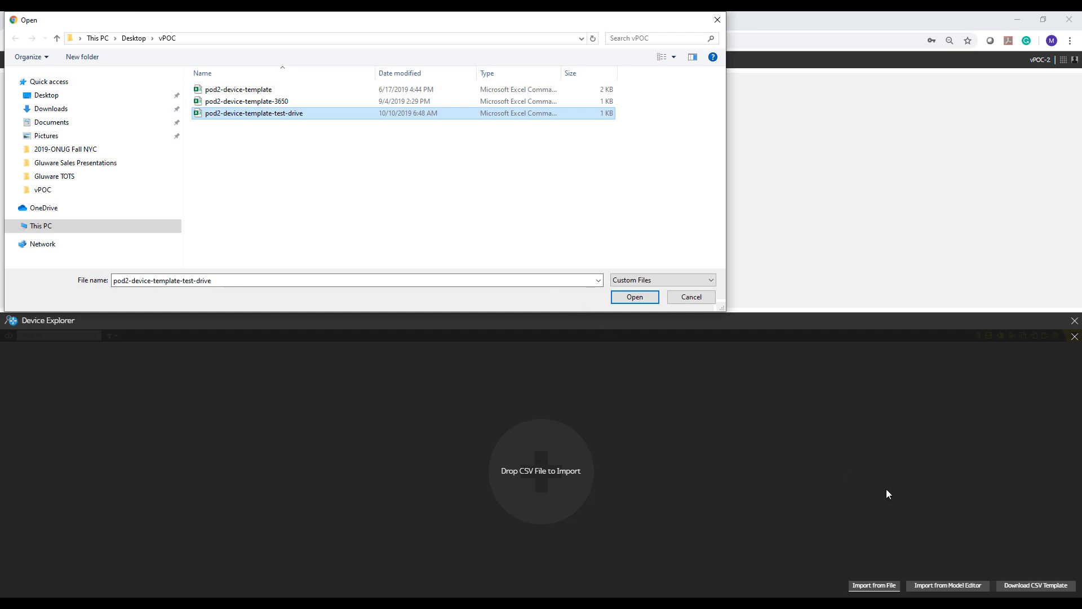
pyautogui.click(634, 297)
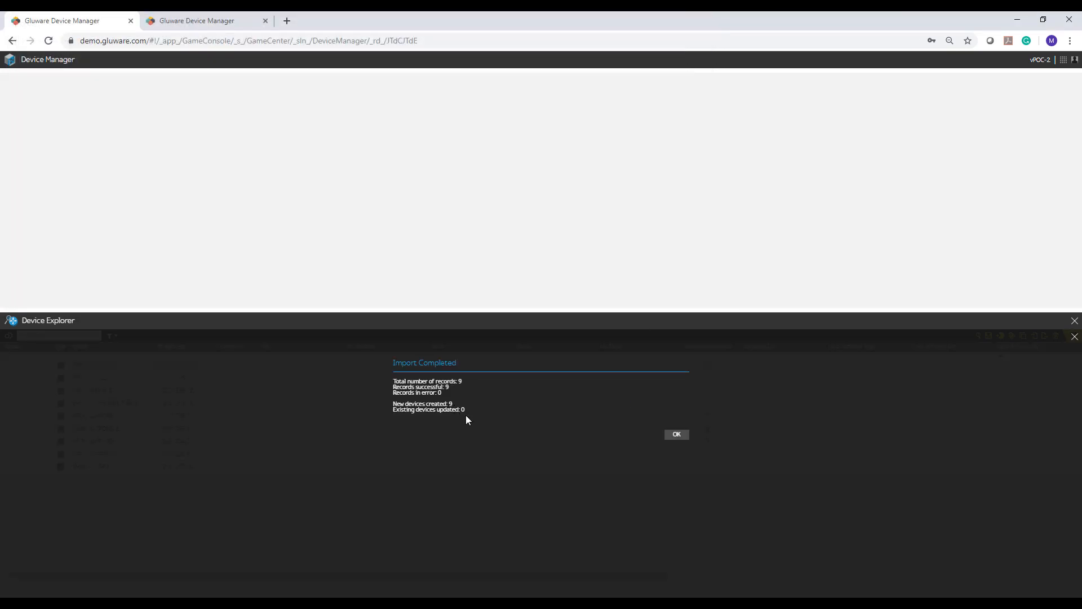
pyautogui.click(678, 435)
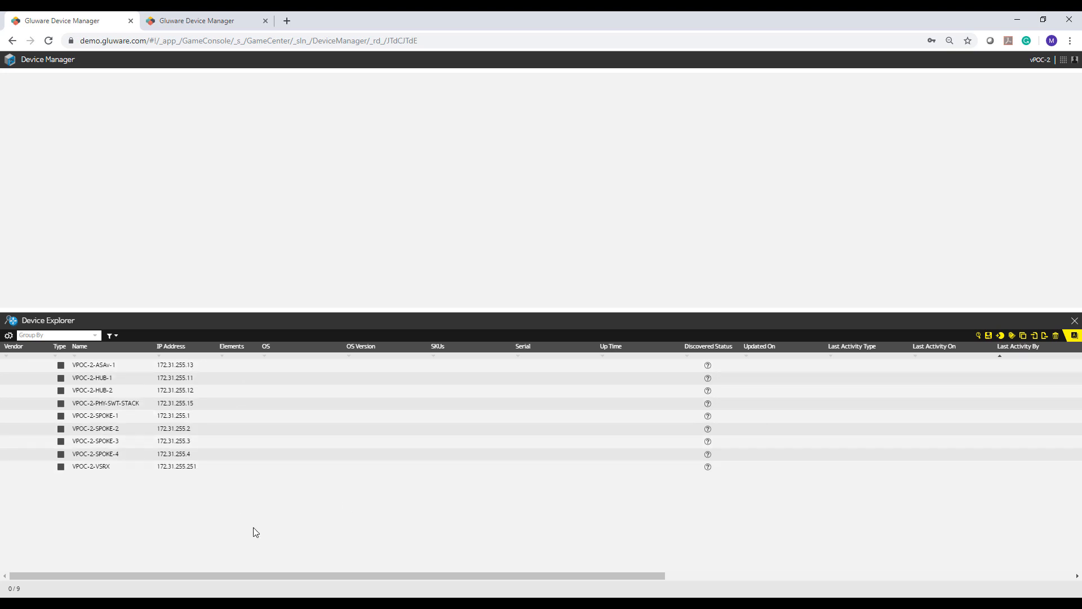
# Step: Run discovery on all imported devices, from VPOC-2-ASAv-1 through VPOC-2-VSRX
pyautogui.click(252, 365)
pyautogui.keyDown('shift'); pyautogui.click(256, 468); pyautogui.keyUp('shift')
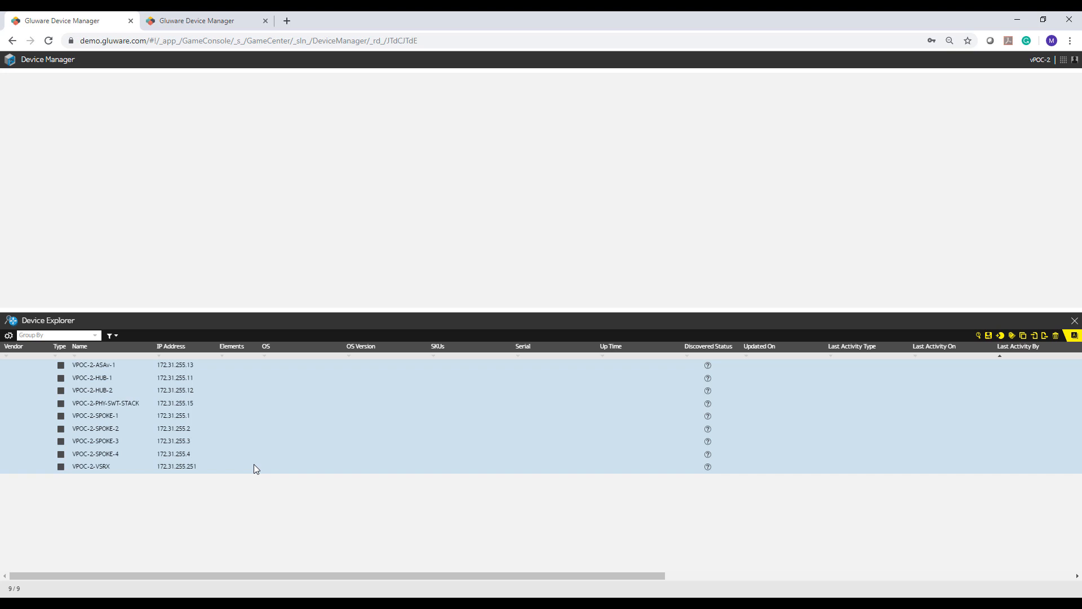
pyautogui.click(980, 336)
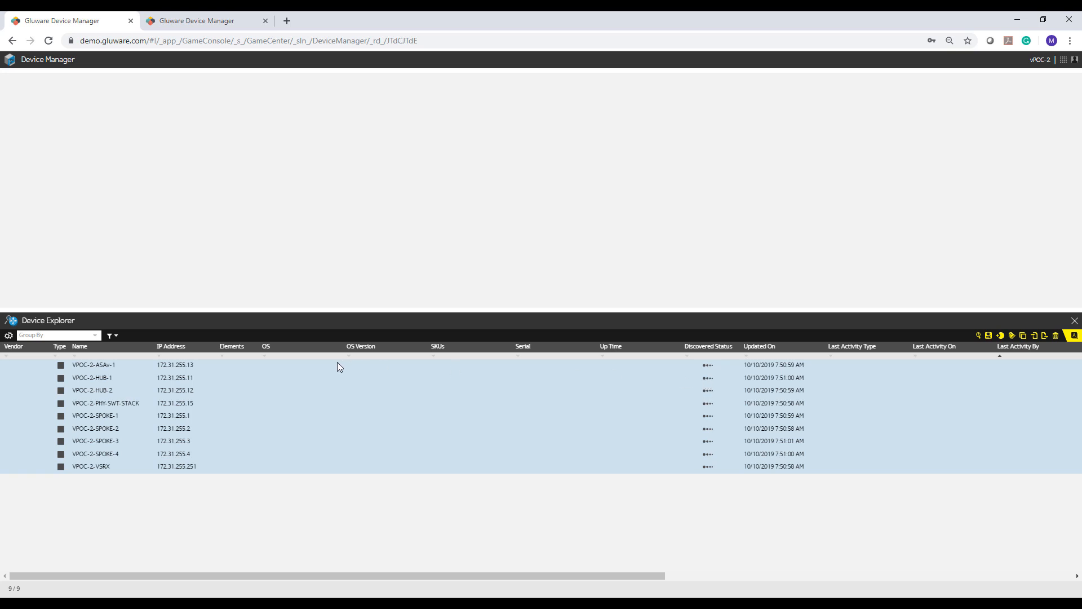
# Step: Open the log of the started Discover Device job for VPOC-2-HUB-1 and enlarge the log area
pyautogui.click(168, 377)
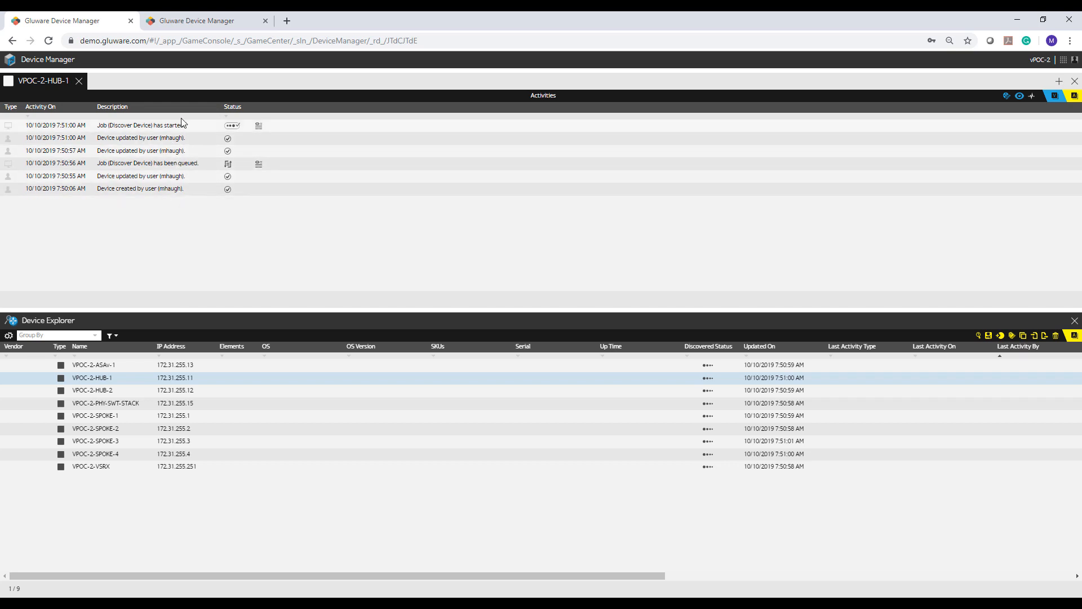
pyautogui.click(259, 127)
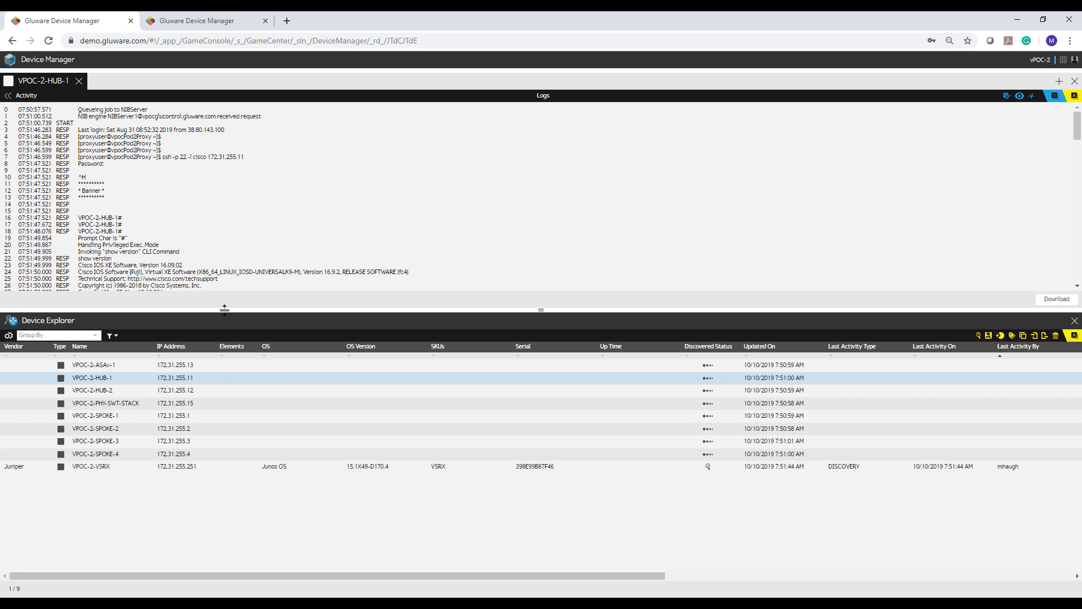
pyautogui.moveTo(223, 310); pyautogui.dragTo(228, 350)
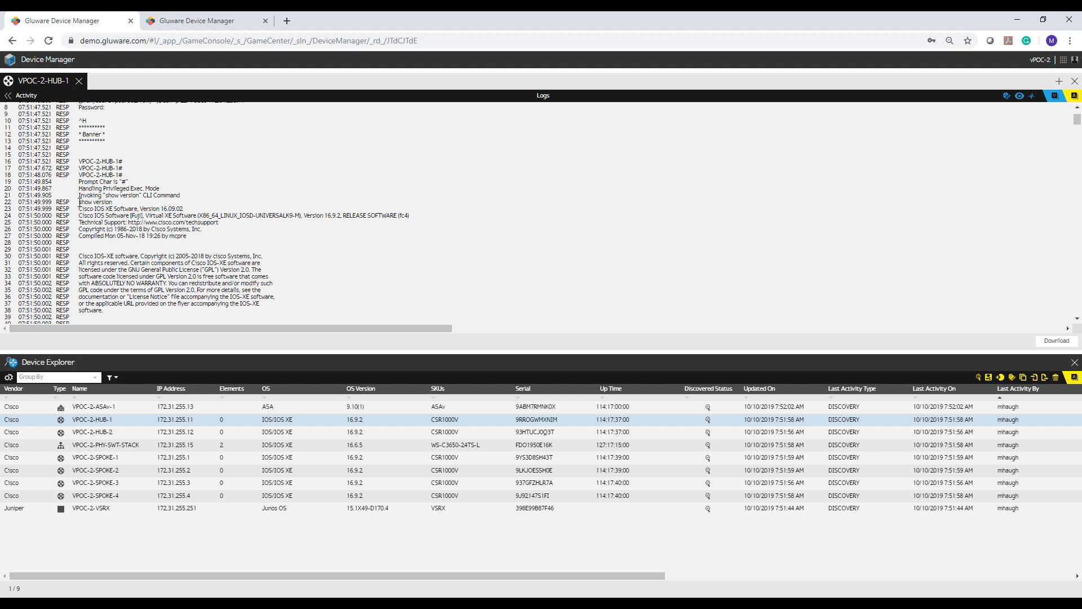
# Step: Read through the discovery log's show version and show inventory output, and give the device list more room
pyautogui.moveTo(80, 202); pyautogui.dragTo(123, 204)
pyautogui.scroll(-1, 235, 189)
pyautogui.scroll(-3, 237, 193)
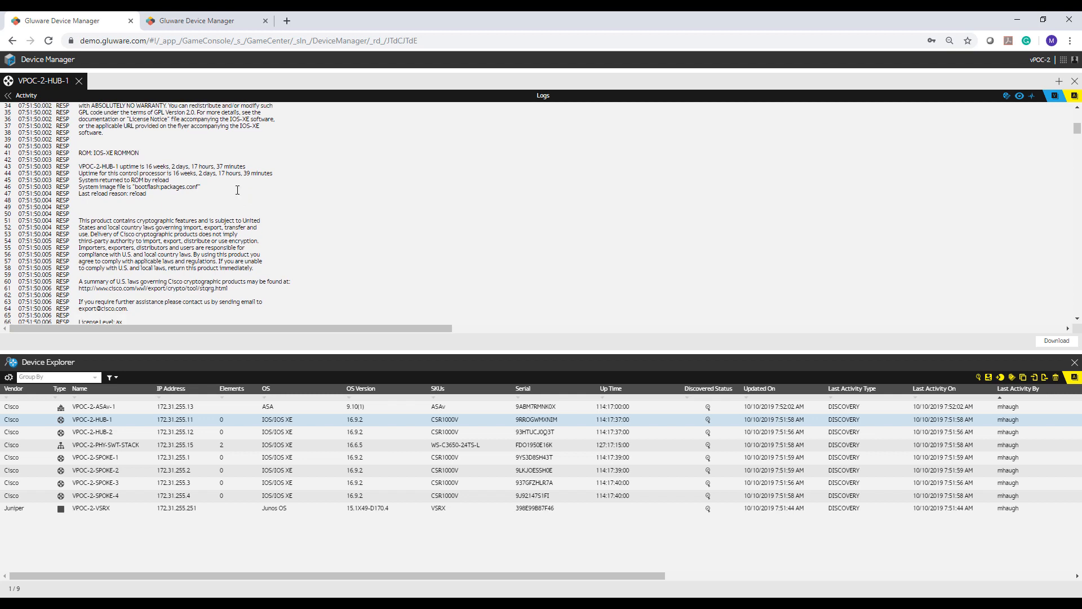
pyautogui.scroll(-3, 237, 190)
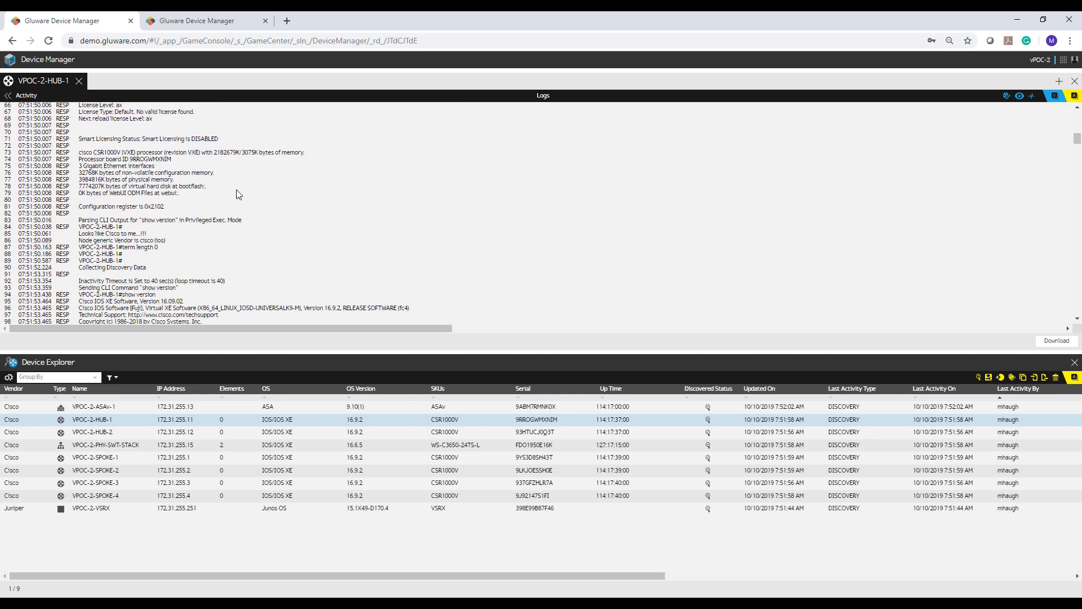
pyautogui.scroll(-2, 237, 193)
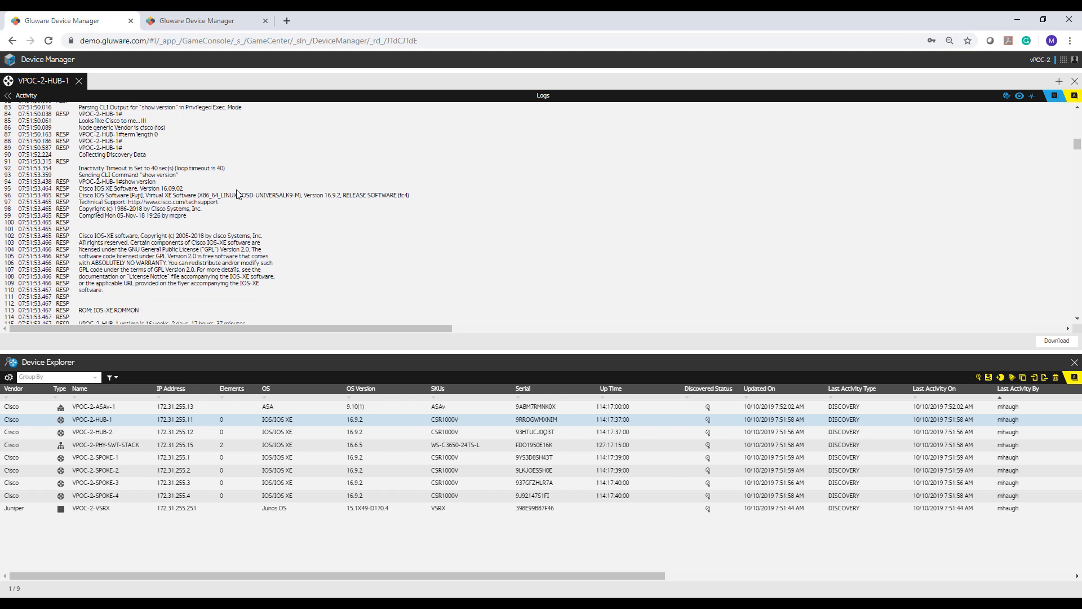
pyautogui.scroll(-3, 237, 194)
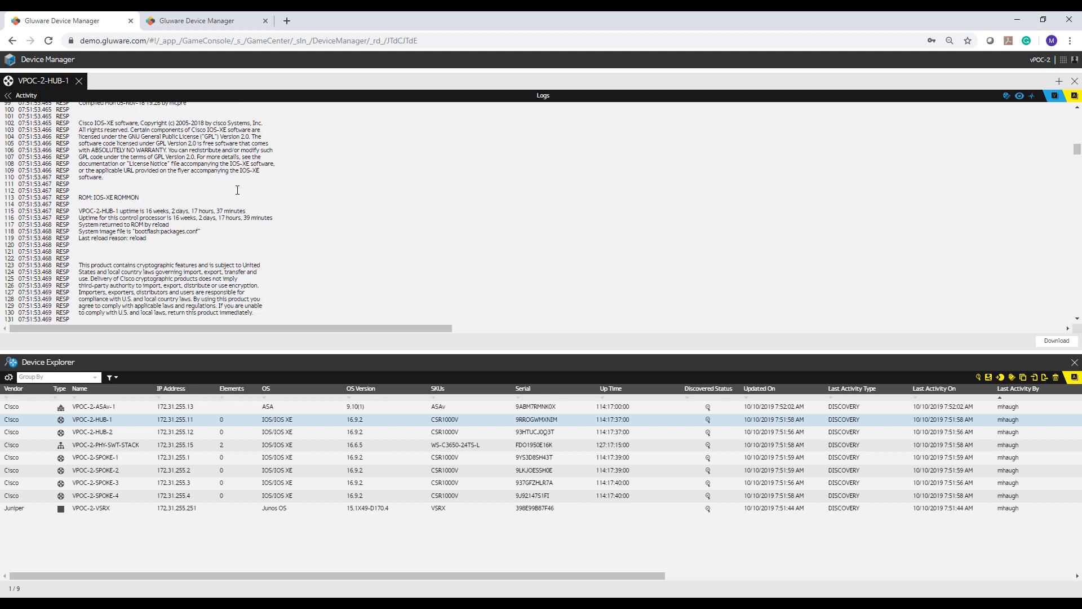
pyautogui.scroll(-1, 238, 190)
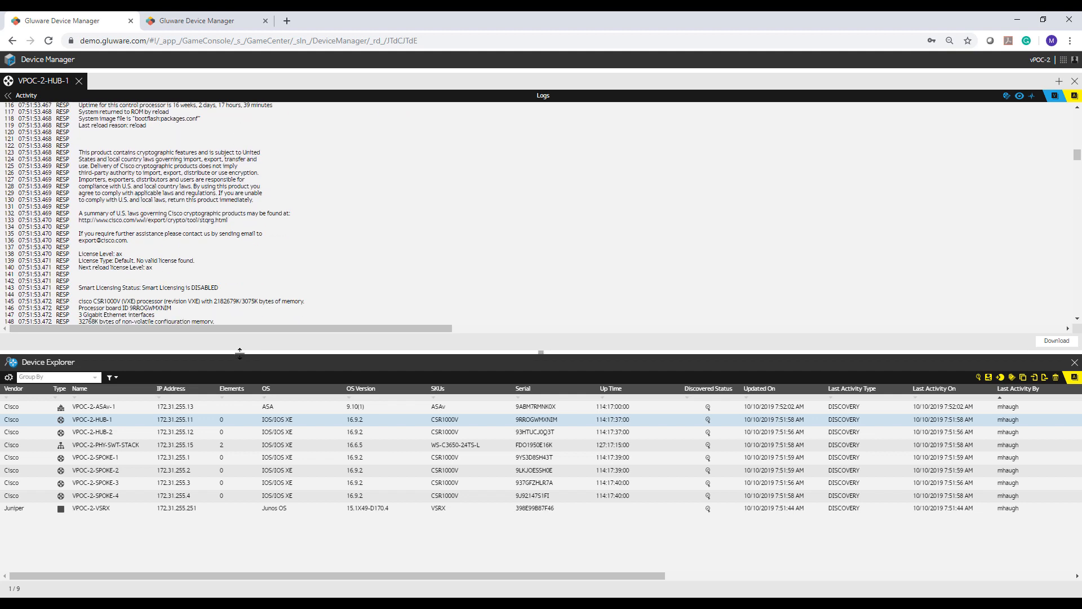
pyautogui.moveTo(241, 353); pyautogui.dragTo(243, 297)
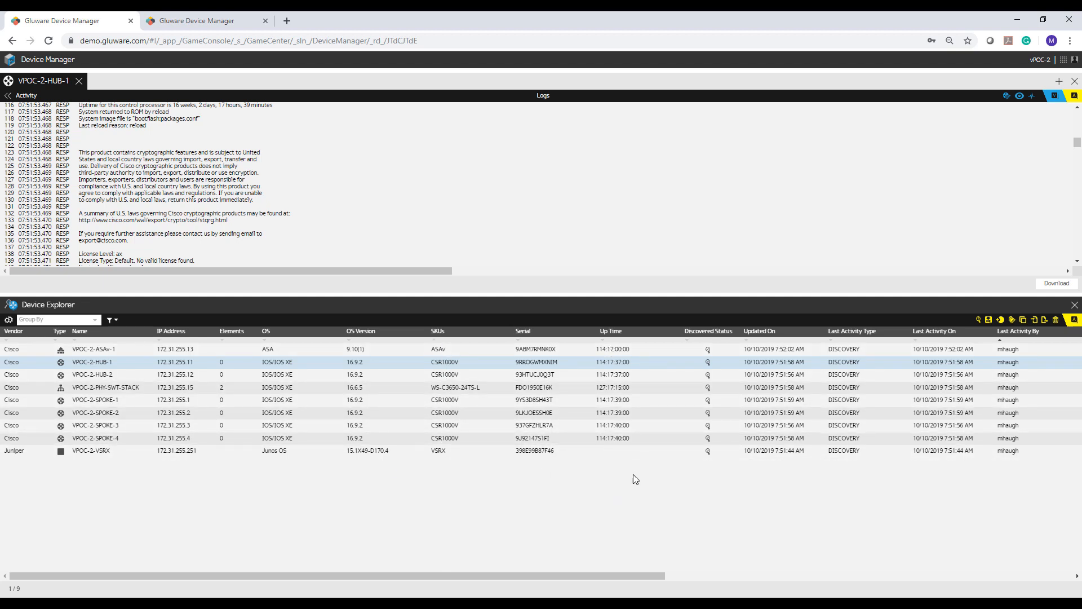
pyautogui.scroll(-3, 352, 196)
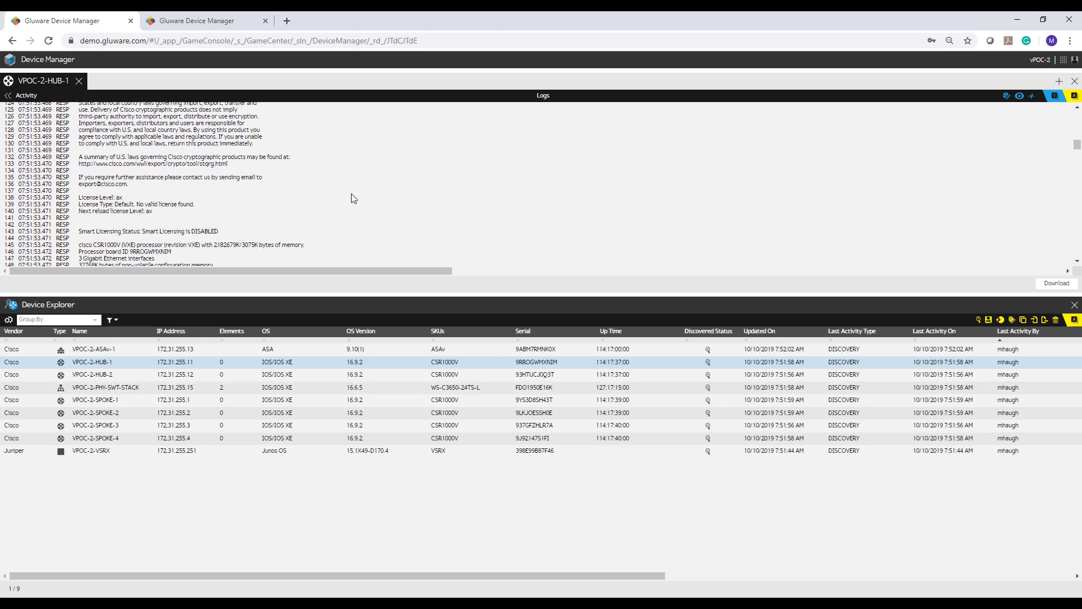
pyautogui.scroll(-1, 352, 197)
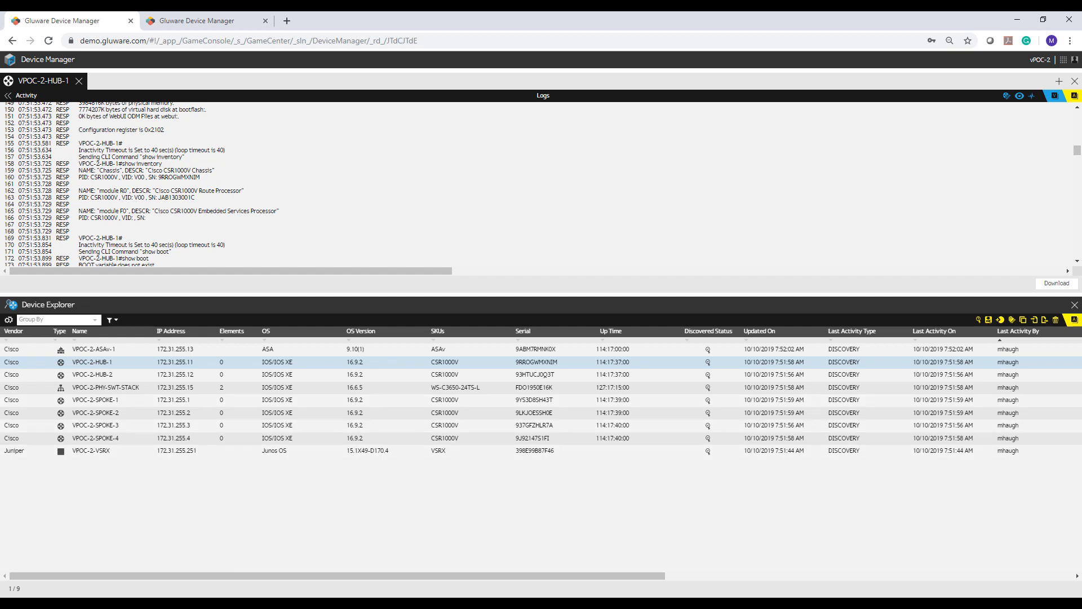
# Step: Review the full list of columns available for the Device Explorer table and close the list unchanged
pyautogui.click(8, 320)
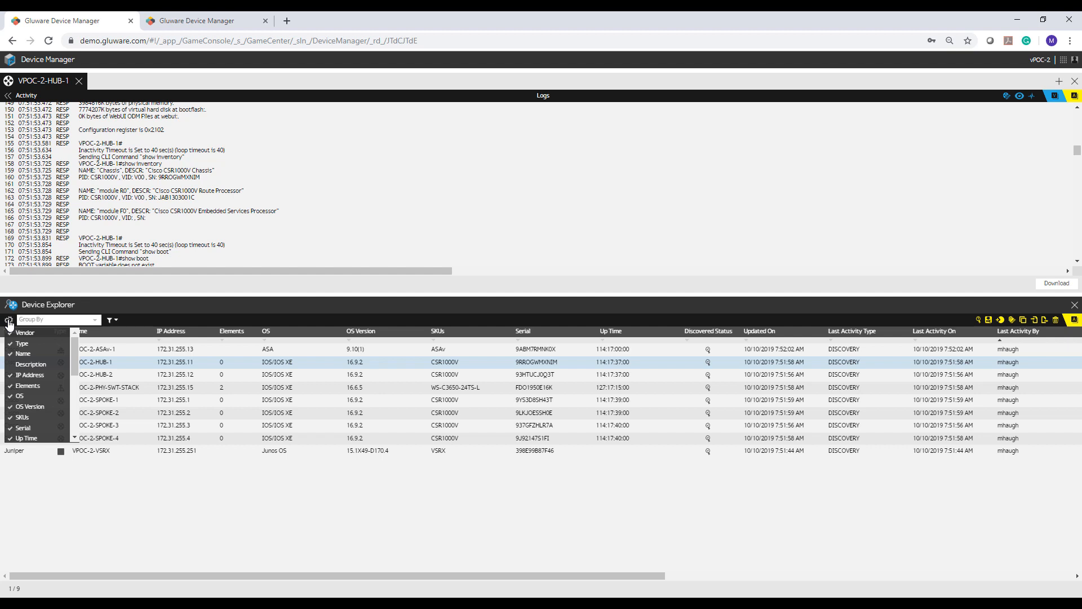
pyautogui.scroll(-2, 73, 359)
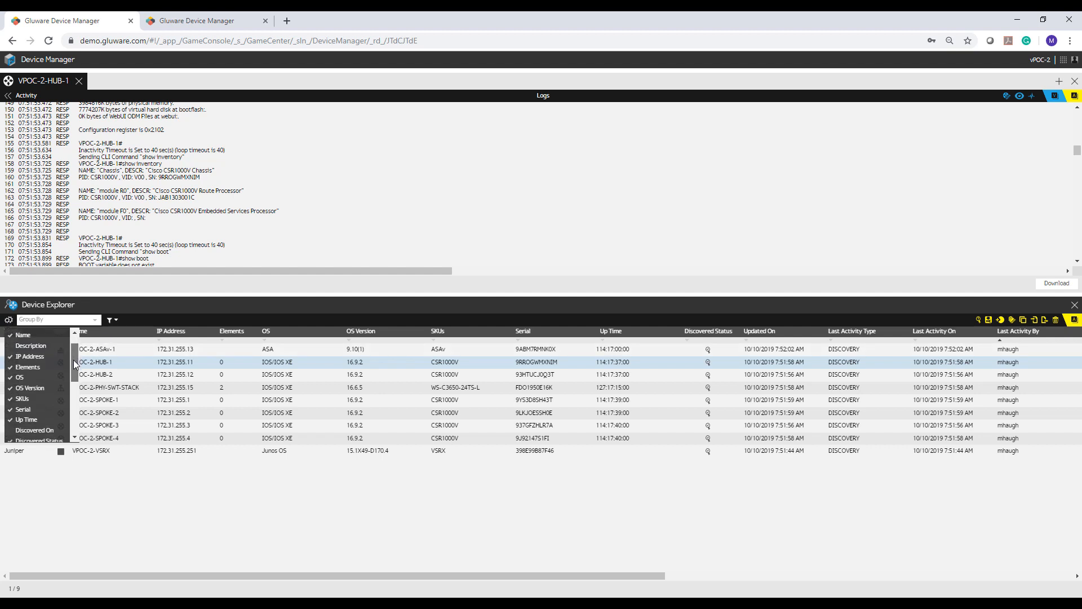
pyautogui.moveTo(73, 359); pyautogui.dragTo(66, 419)
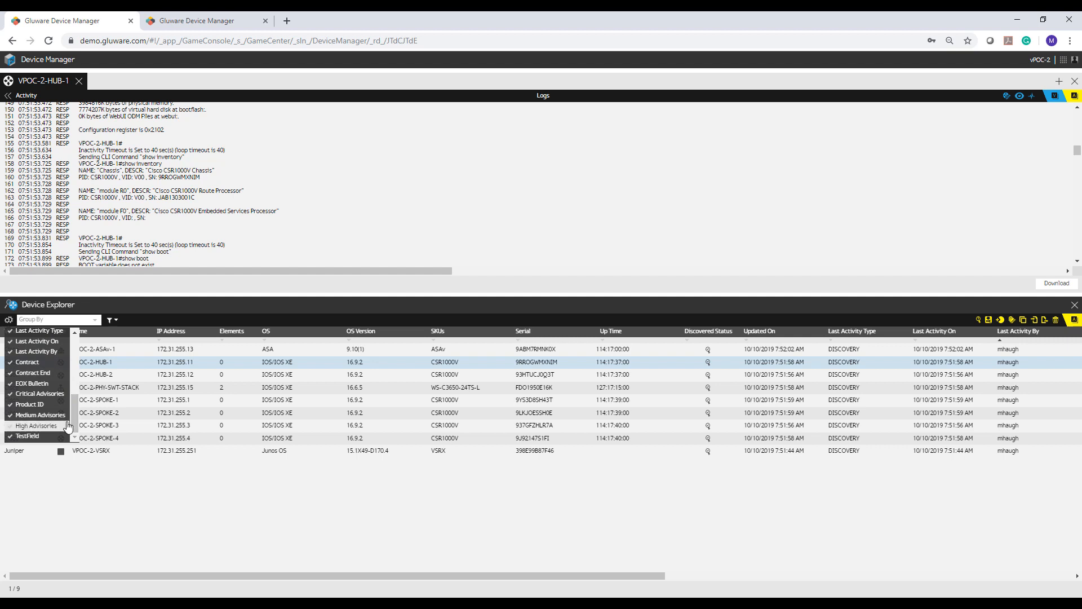
pyautogui.click(89, 472)
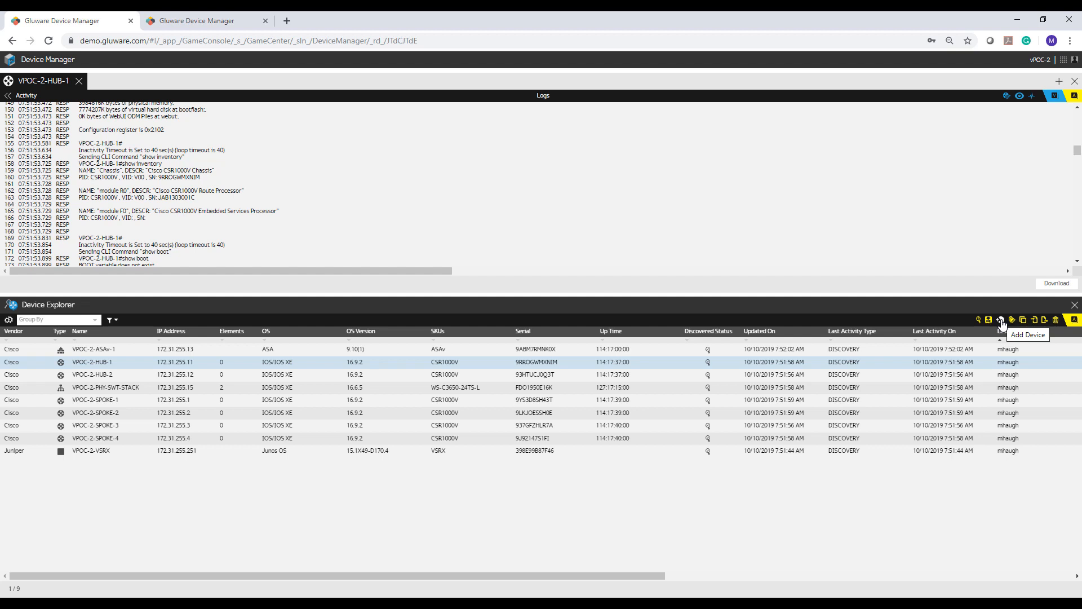
# Step: Bring up the device creation form over the device list and dismiss it without entering a name
pyautogui.click(1002, 321)
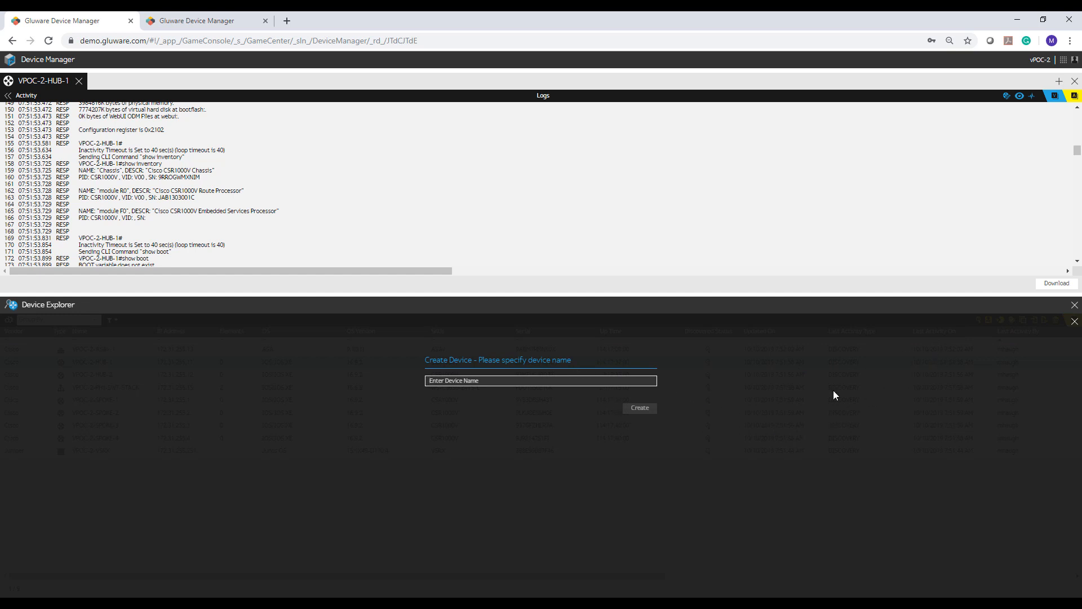
pyautogui.click(1074, 322)
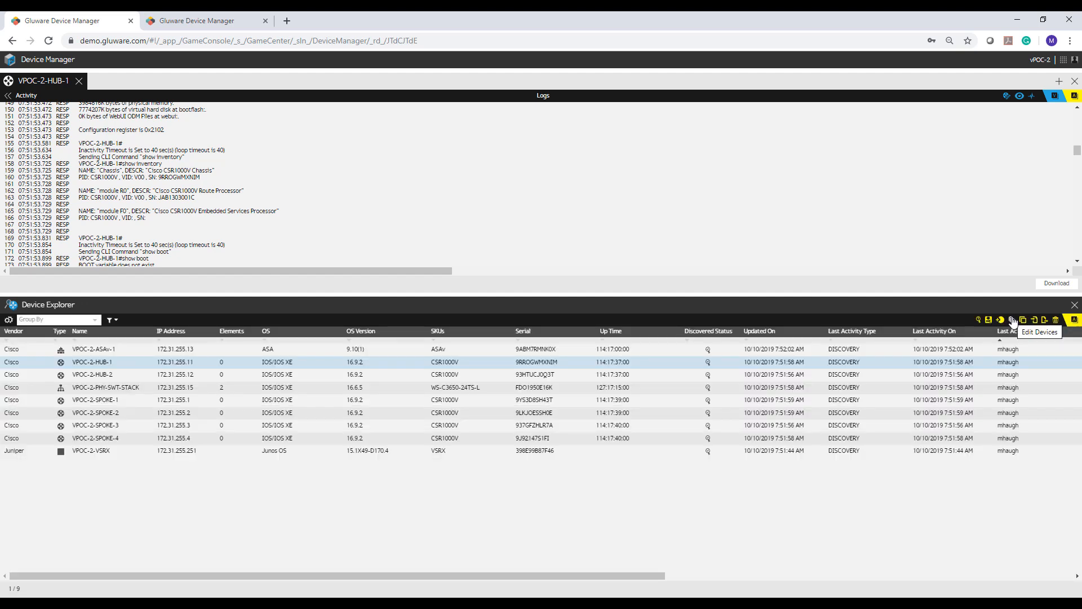
# Step: Open the device details of VPOC-2-HUB-1 and examine its credentials, connection and proxy settings
pyautogui.doubleClick(320, 361)
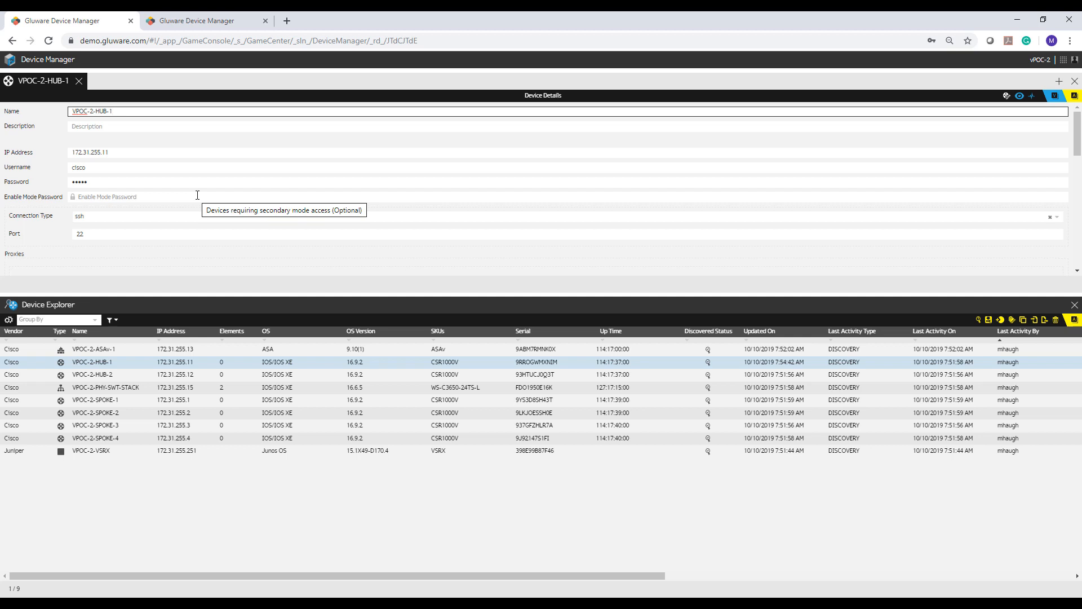
pyautogui.scroll(-2, 197, 195)
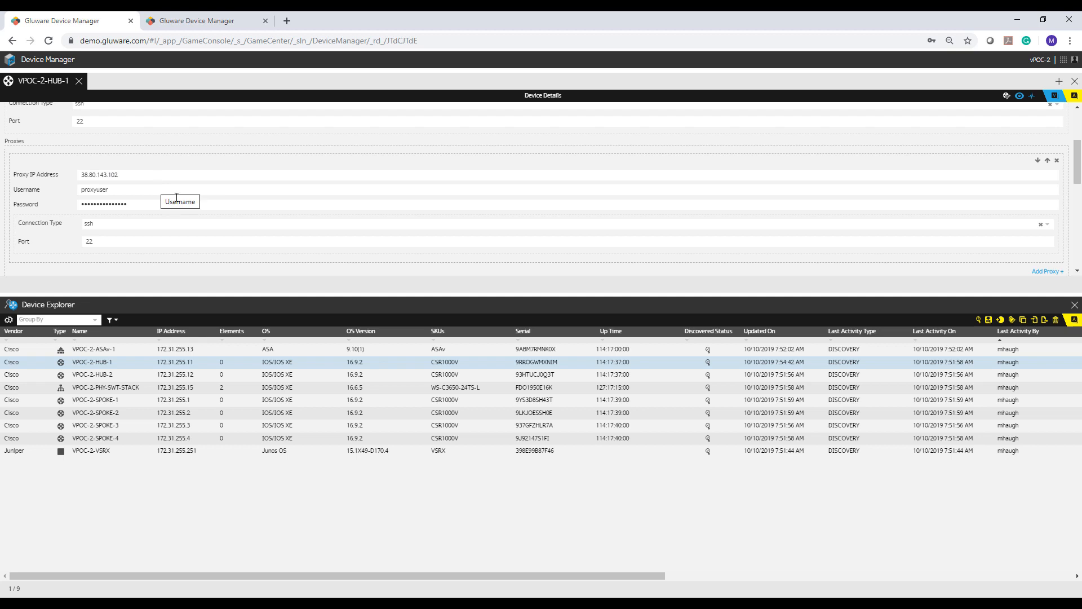
# Step: Select the devices from VPOC-2-HUB-1 through VPOC-2-SPOKE-4 and open them together for multi-editing
pyautogui.keyDown('shift'); pyautogui.click(311, 438); pyautogui.keyUp('shift')
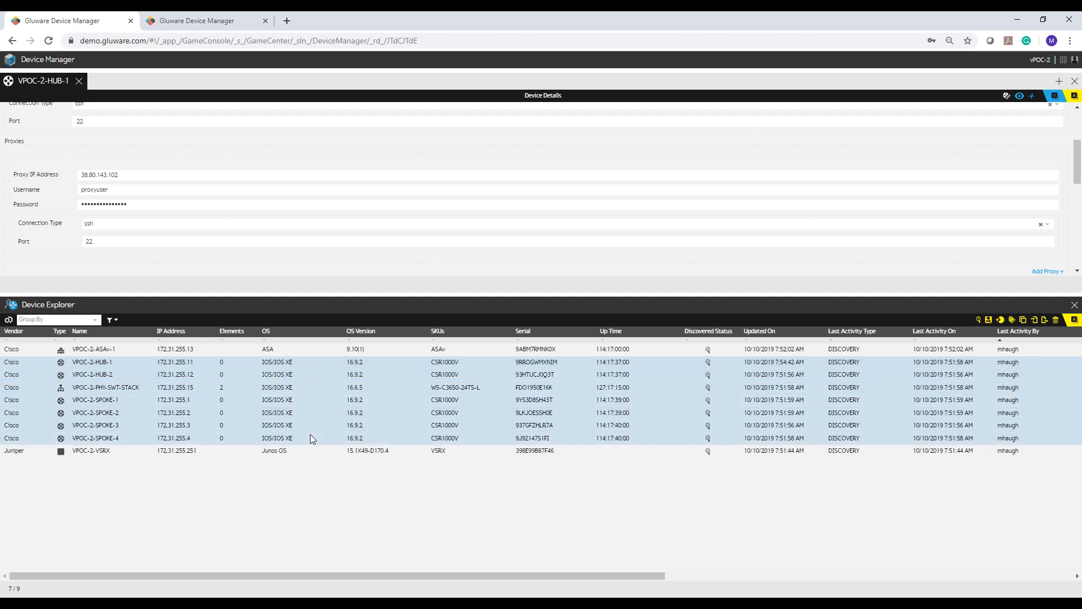
pyautogui.click(1013, 321)
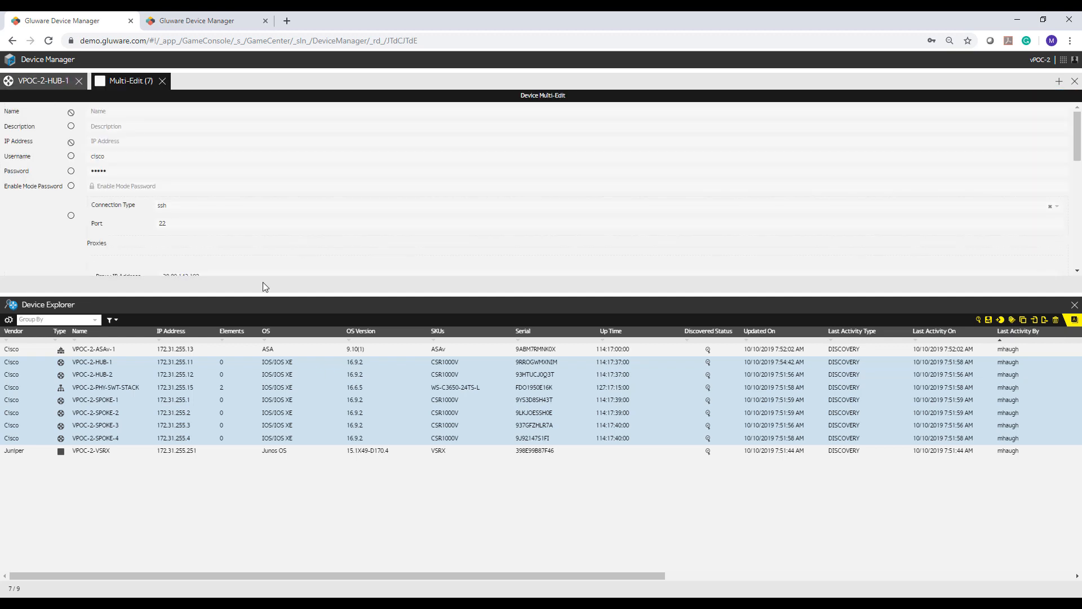
# Step: Open the device details of VPOC-2-SPOKE-1 and review its connection, proxy, discovered hardware and last activity fields
pyautogui.moveTo(254, 293); pyautogui.dragTo(268, 312)
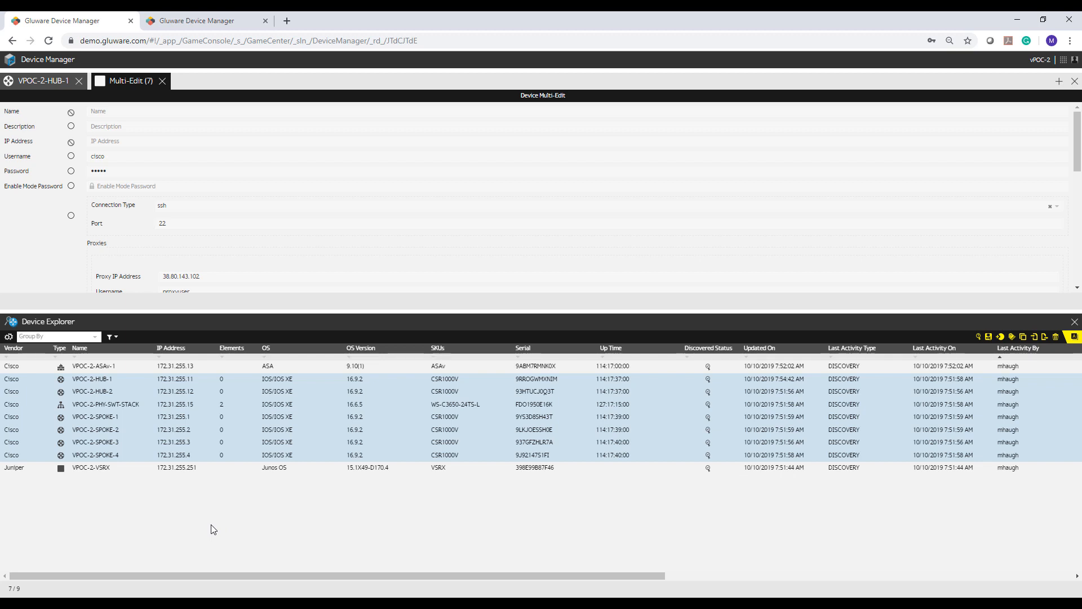
pyautogui.click(102, 417)
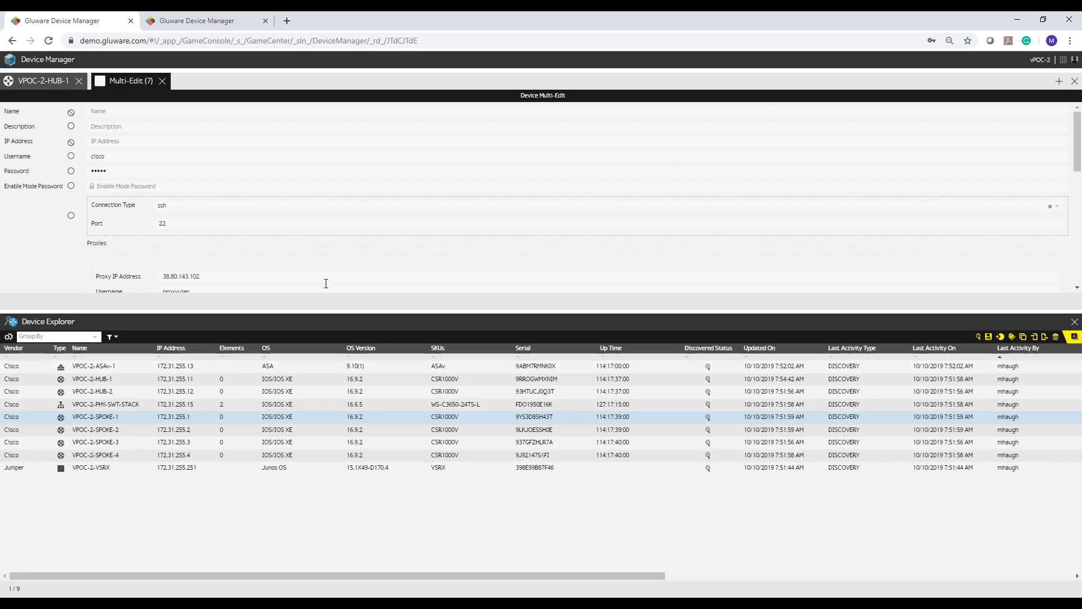
pyautogui.doubleClick(130, 416)
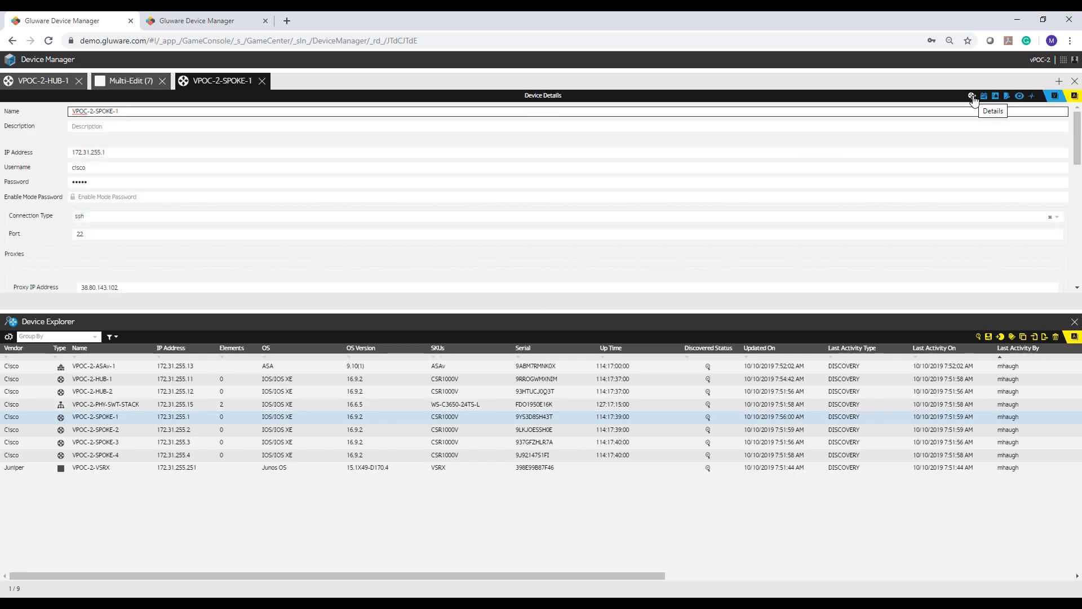
pyautogui.scroll(-6, 755, 185)
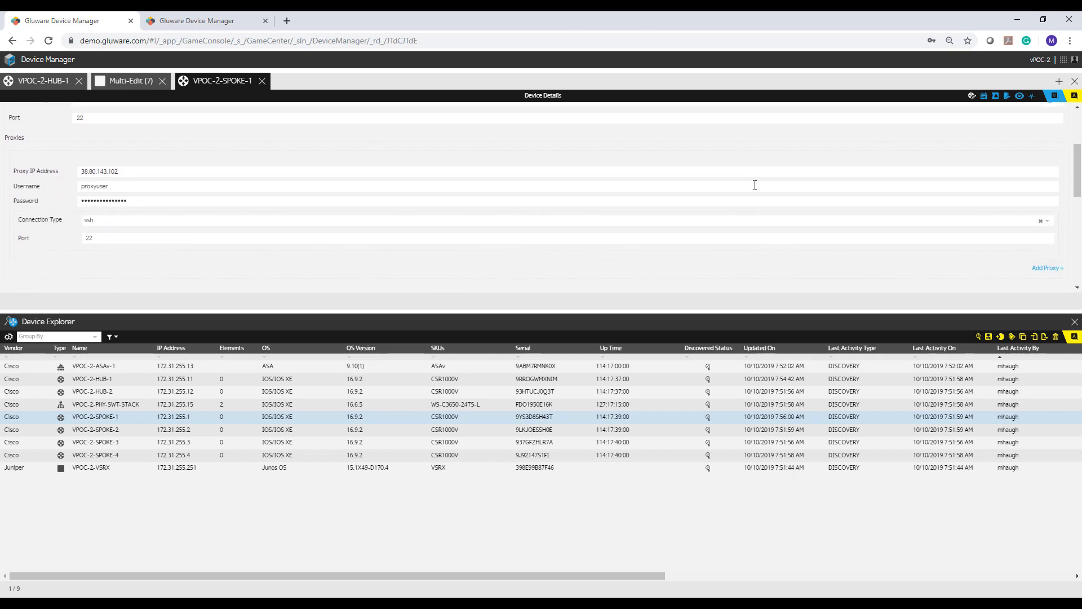
pyautogui.scroll(-3, 755, 185)
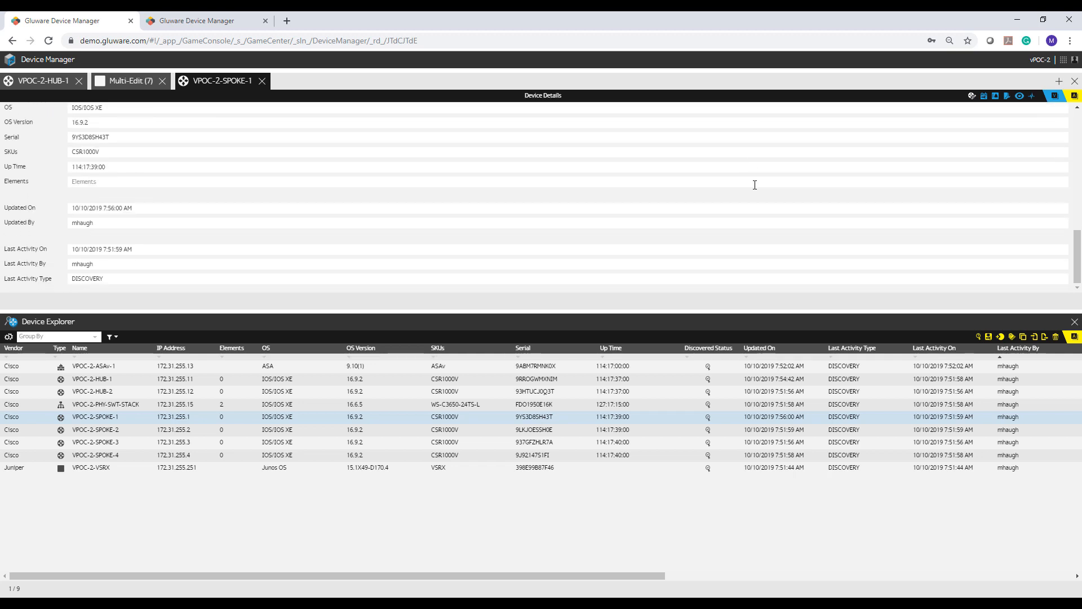
pyautogui.scroll(9, 755, 185)
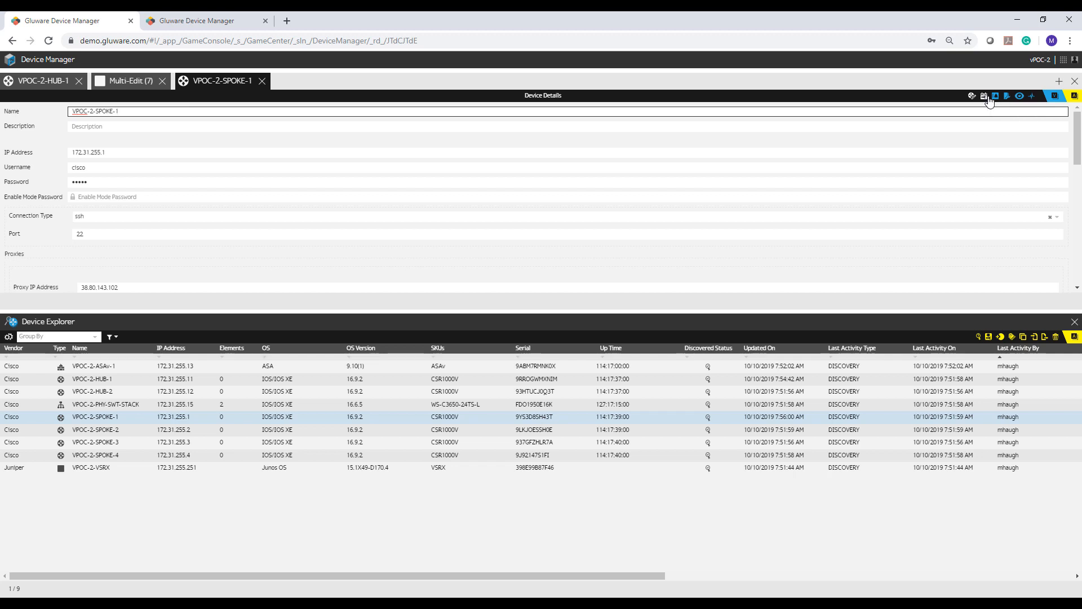
# Step: Display the captured configuration of VPOC-2-SPOKE-1, read through it and return to its beginning
pyautogui.click(1020, 96)
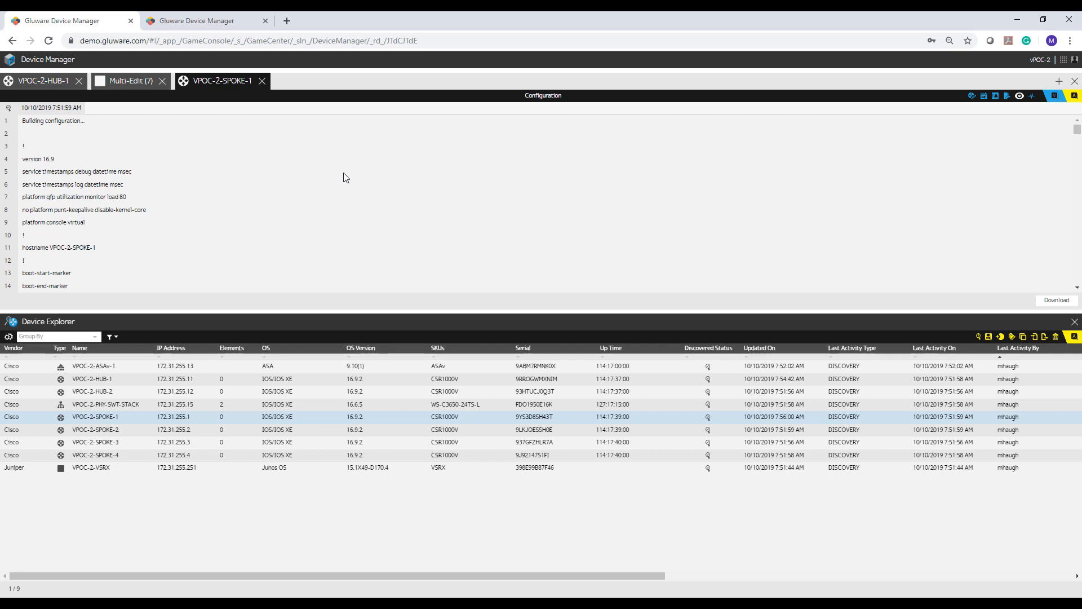
pyautogui.scroll(-2, 345, 178)
pyautogui.scroll(-12, 346, 177)
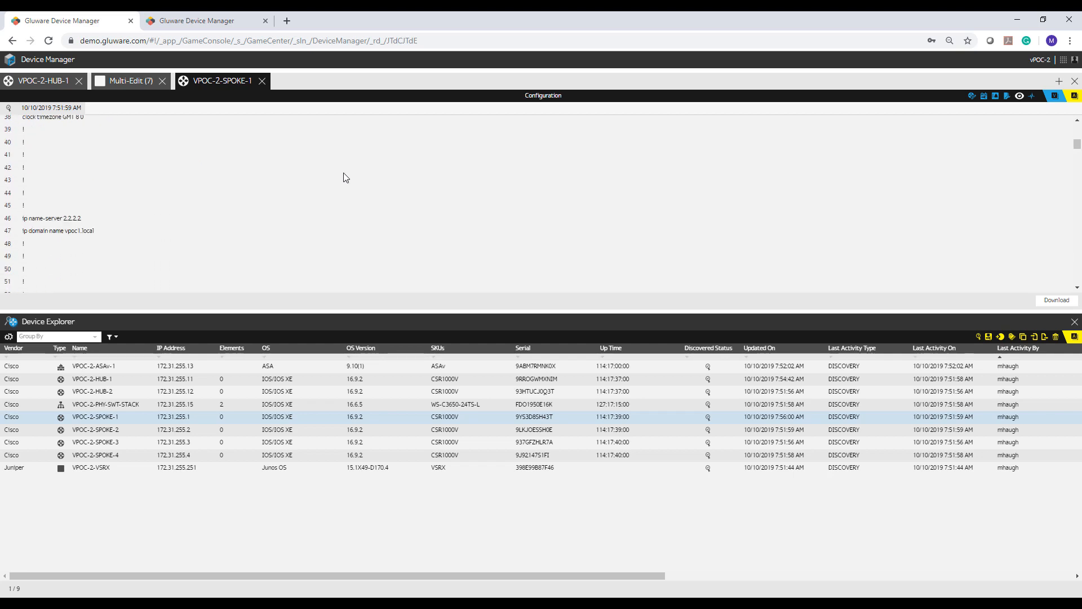
pyautogui.scroll(-20, 346, 178)
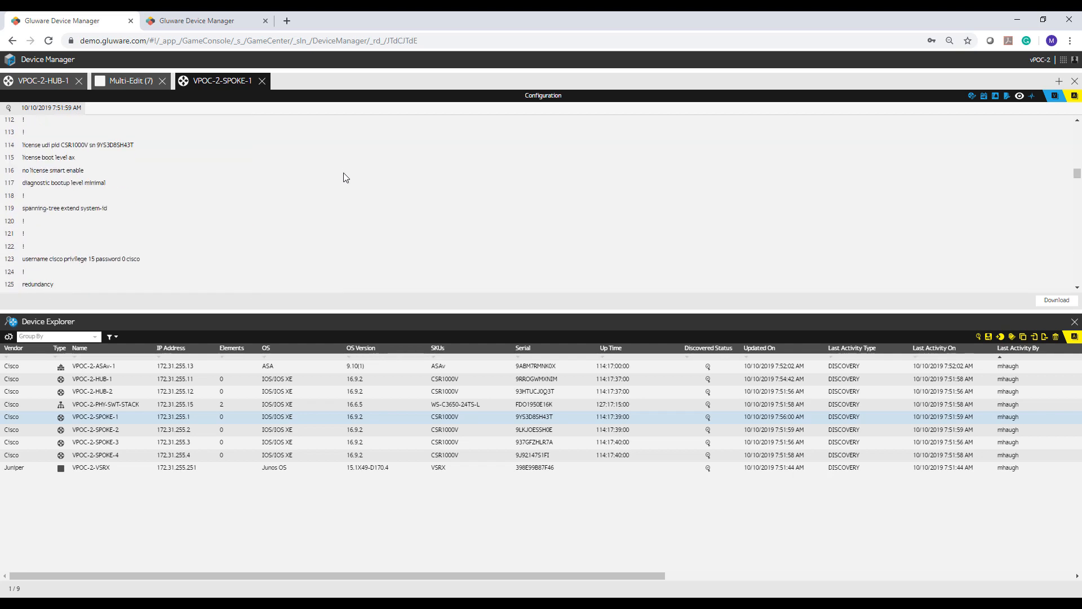
pyautogui.scroll(-15, 346, 178)
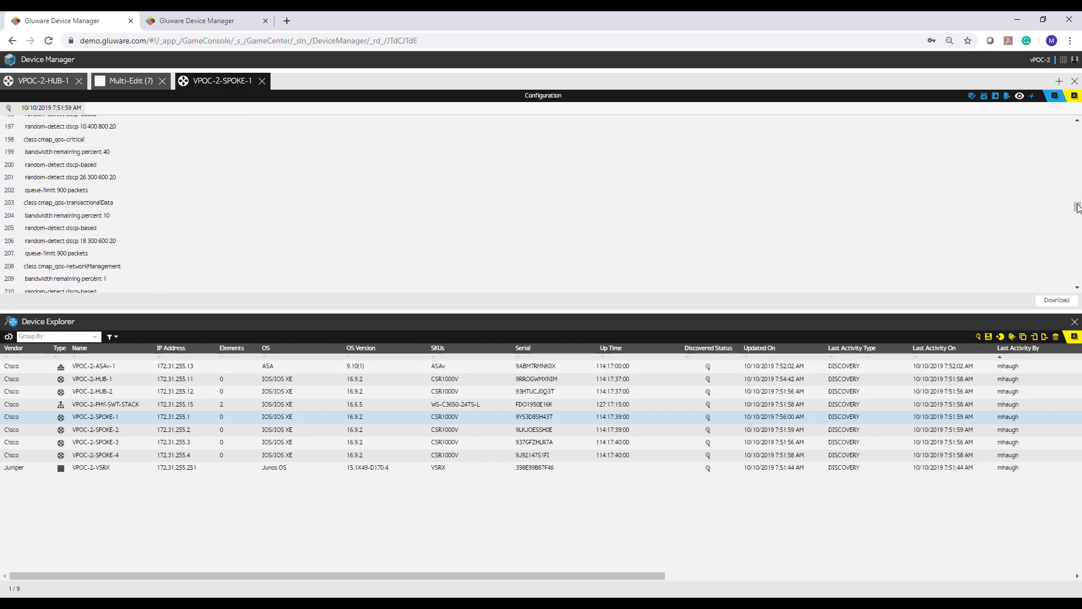
pyautogui.moveTo(1077, 207); pyautogui.dragTo(1077, 129)
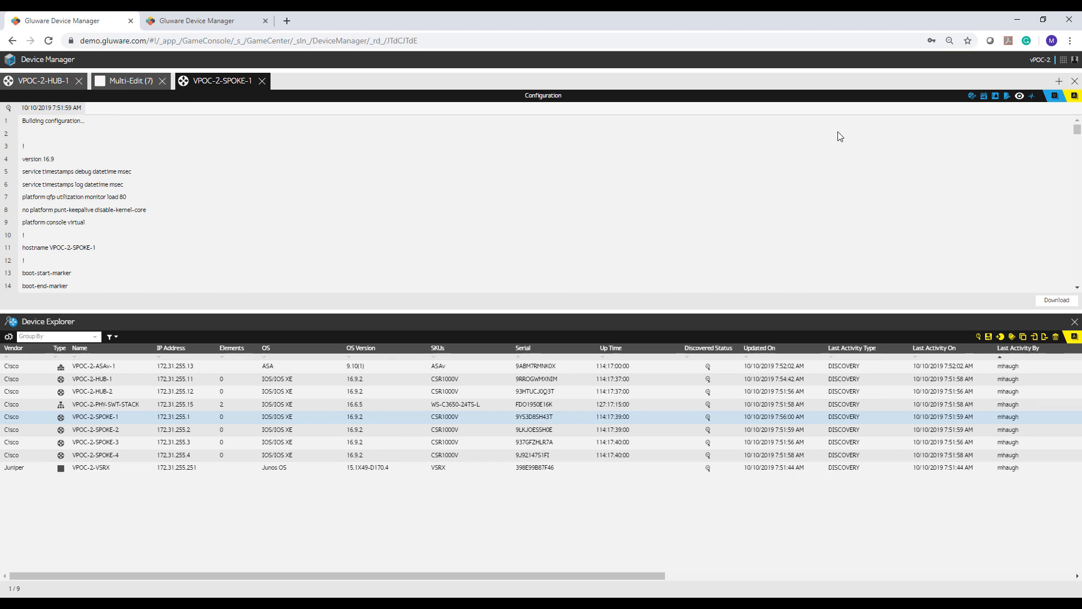
# Step: From the activities of VPOC-2-SPOKE-1, open the log of the completed Discover Device job and examine the recorded CLI session
pyautogui.click(1032, 96)
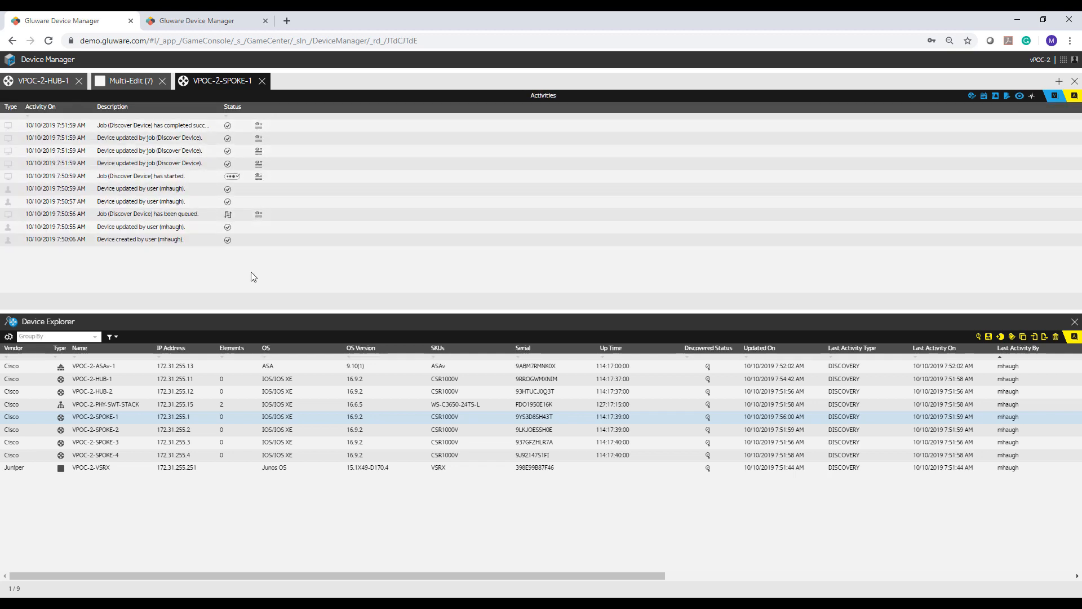
pyautogui.click(258, 126)
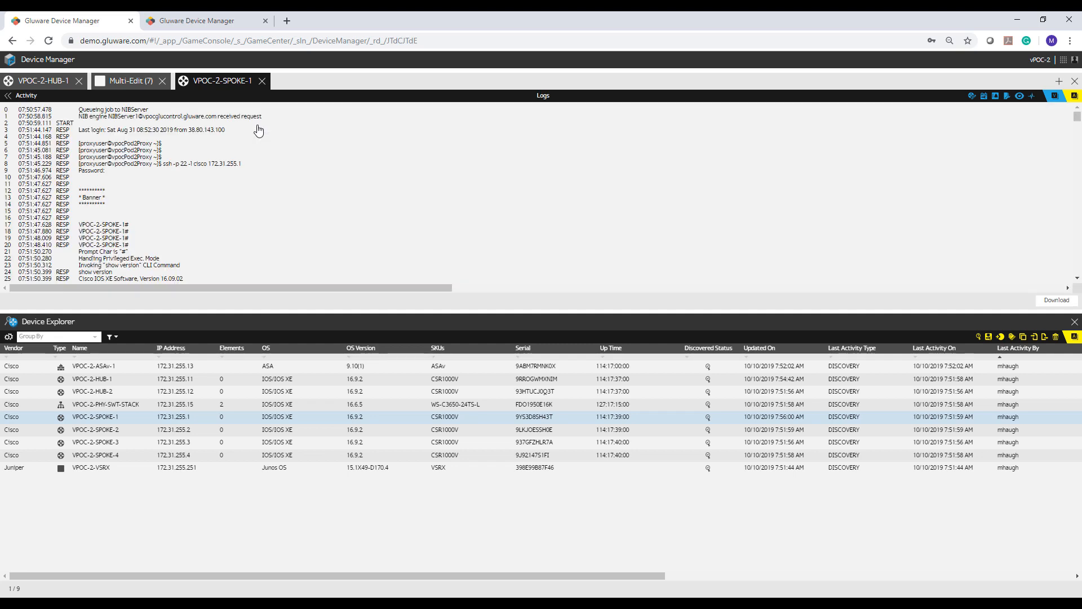
pyautogui.scroll(-7, 326, 261)
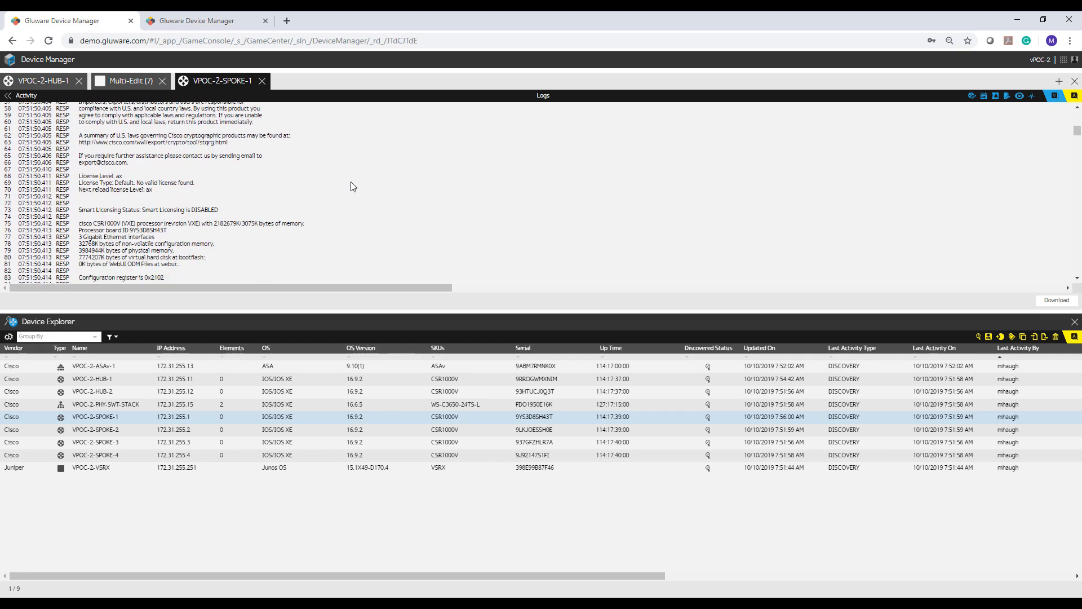
pyautogui.scroll(-9, 353, 187)
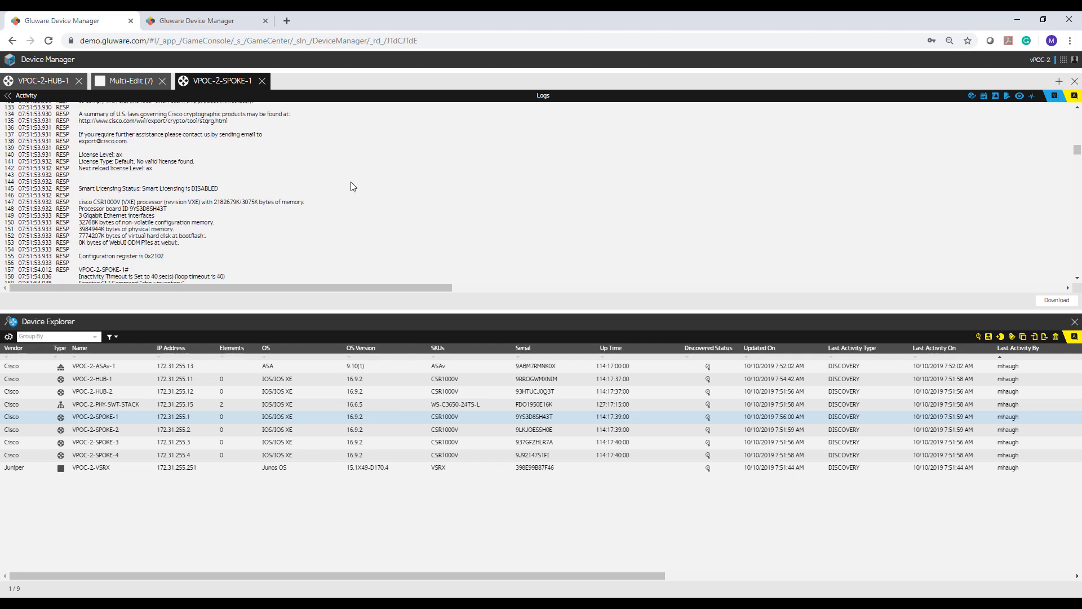
pyautogui.scroll(-11, 353, 187)
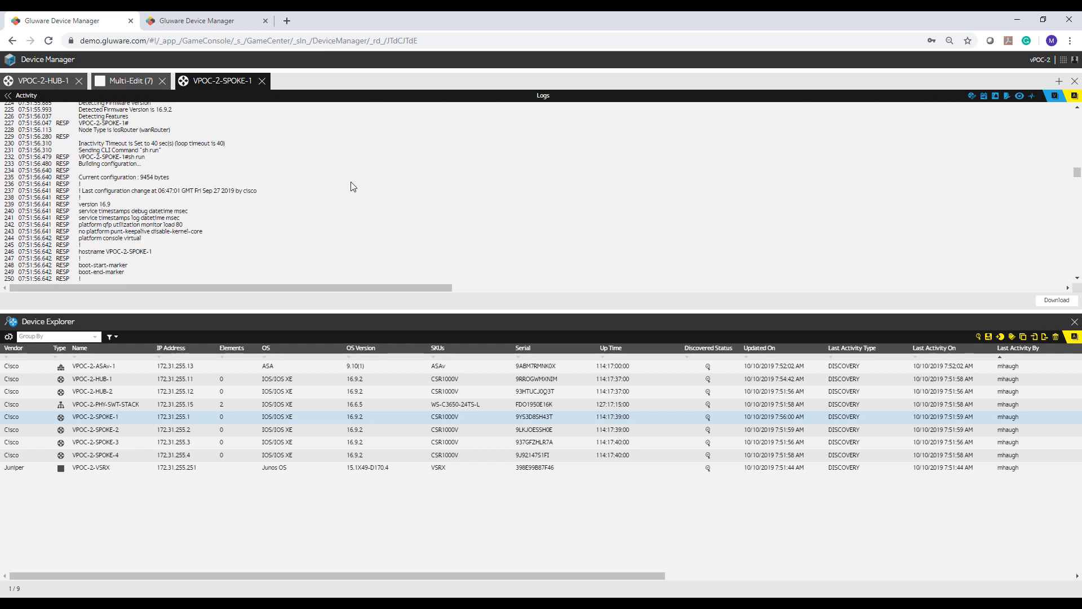
pyautogui.scroll(-4, 353, 187)
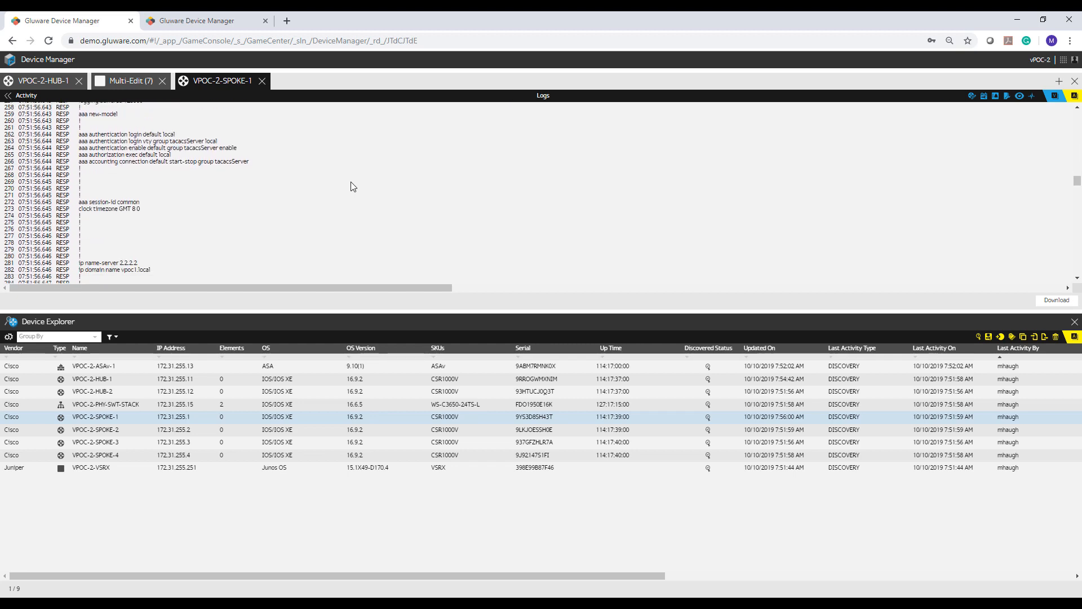
pyautogui.moveTo(1077, 181); pyautogui.dragTo(1077, 112)
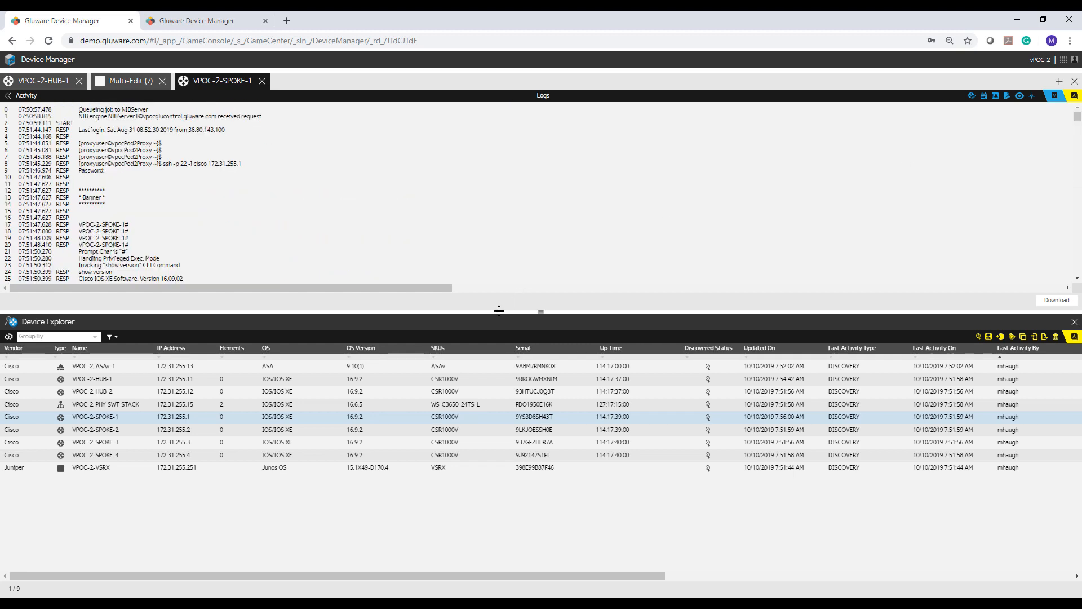
# Step: Enlarge the Device Explorer area and check its list of available columns, closing the list unchanged
pyautogui.moveTo(500, 311); pyautogui.dragTo(502, 258)
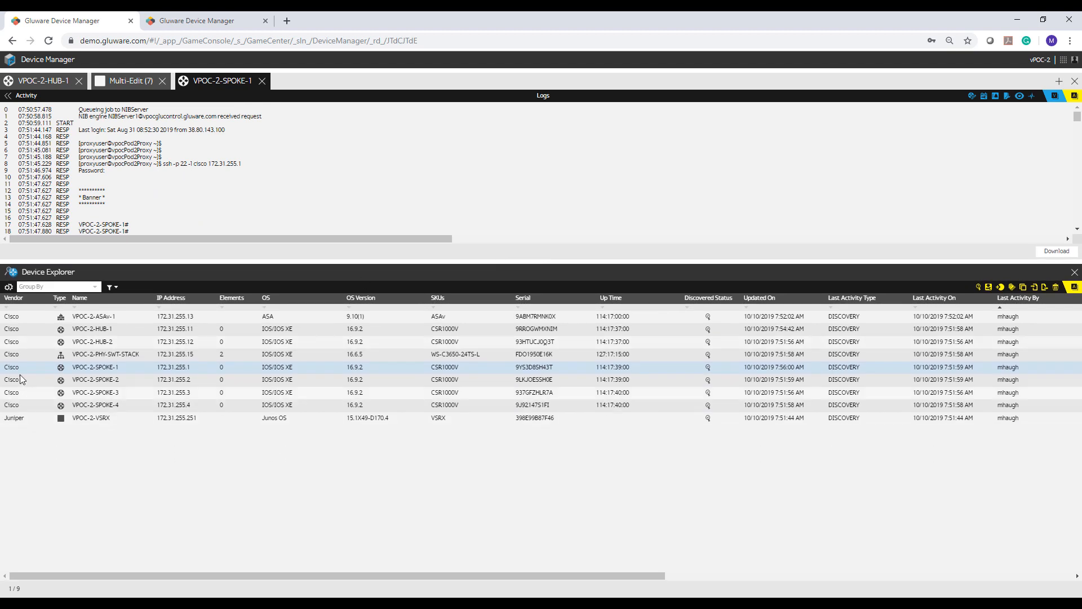
pyautogui.click(9, 289)
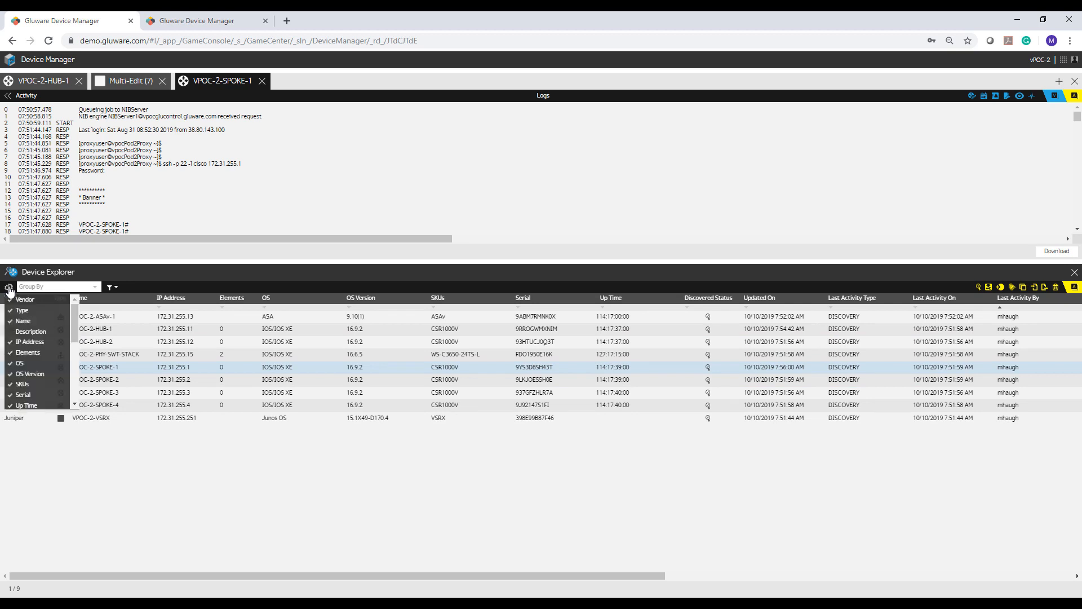
pyautogui.click(9, 288)
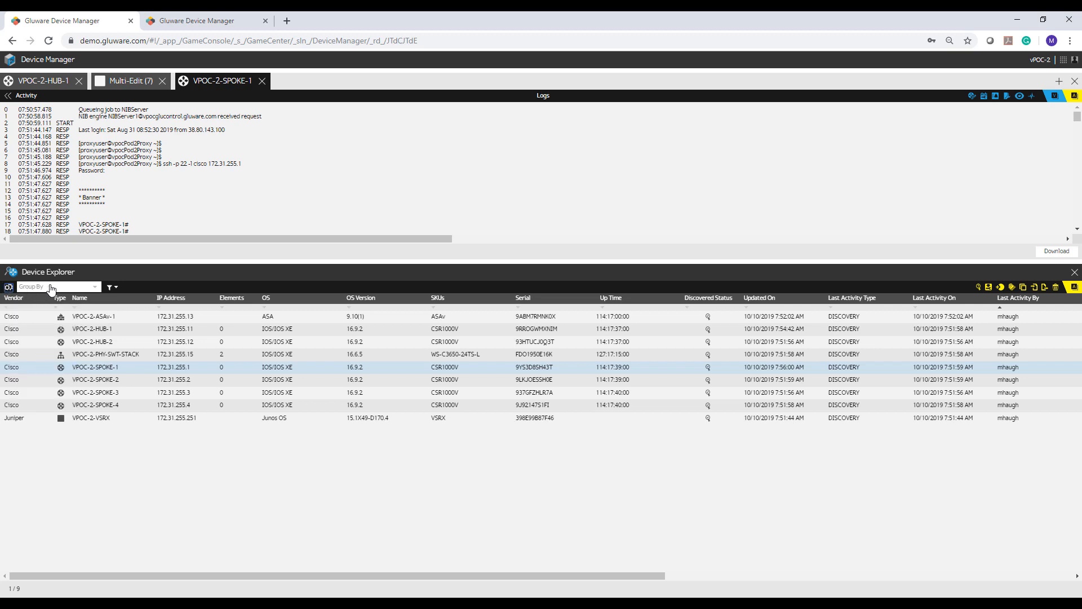
# Step: Group the device list by Vendor, expand the Cisco and Juniper groups, and clear the grouping
pyautogui.click(51, 287)
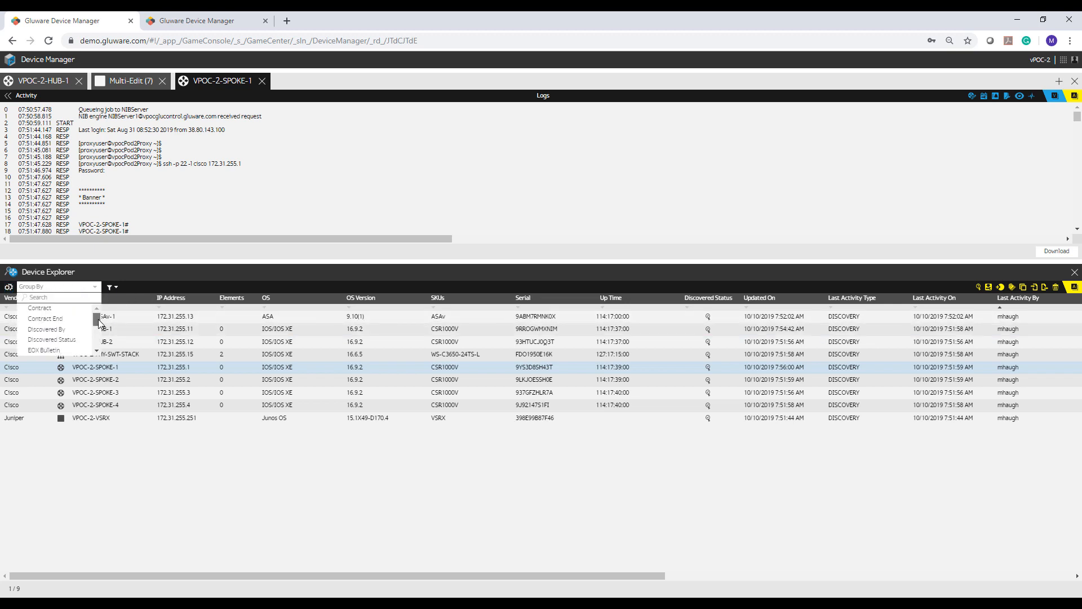
pyautogui.moveTo(96, 321); pyautogui.dragTo(97, 344)
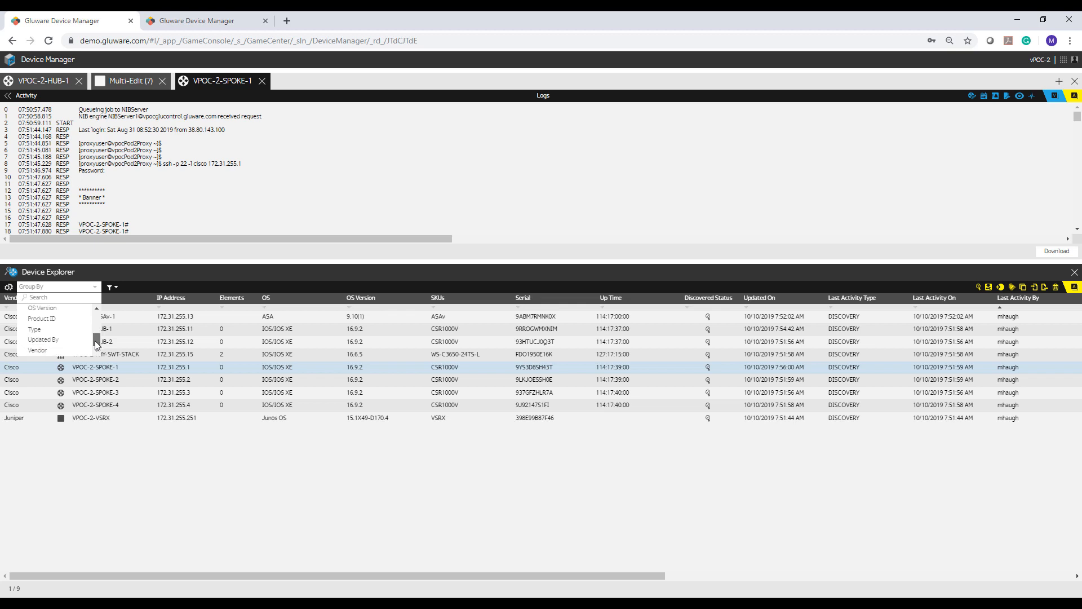
pyautogui.click(39, 351)
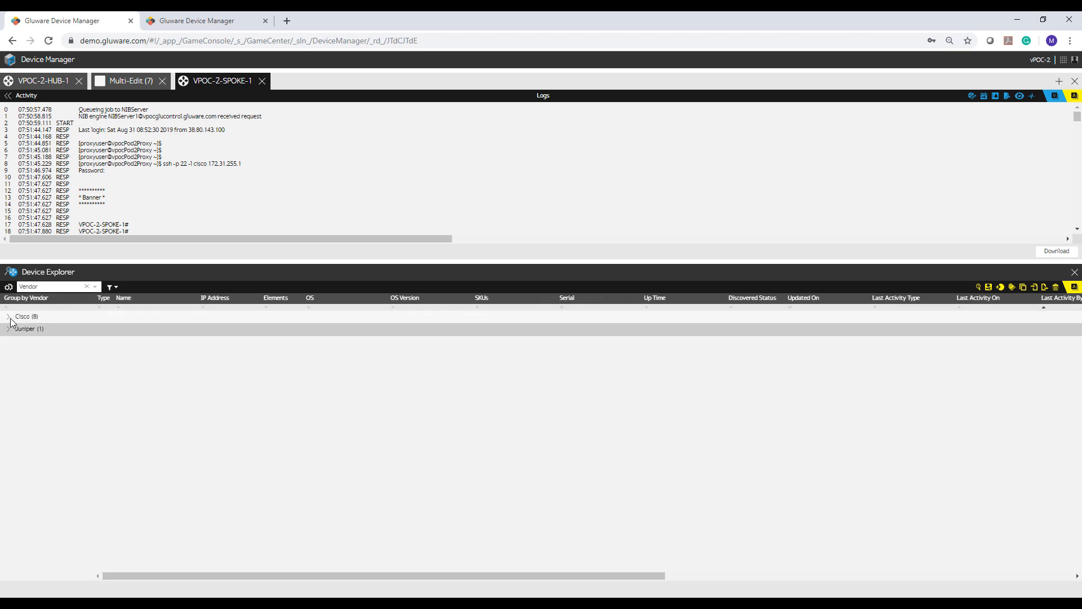
pyautogui.click(9, 318)
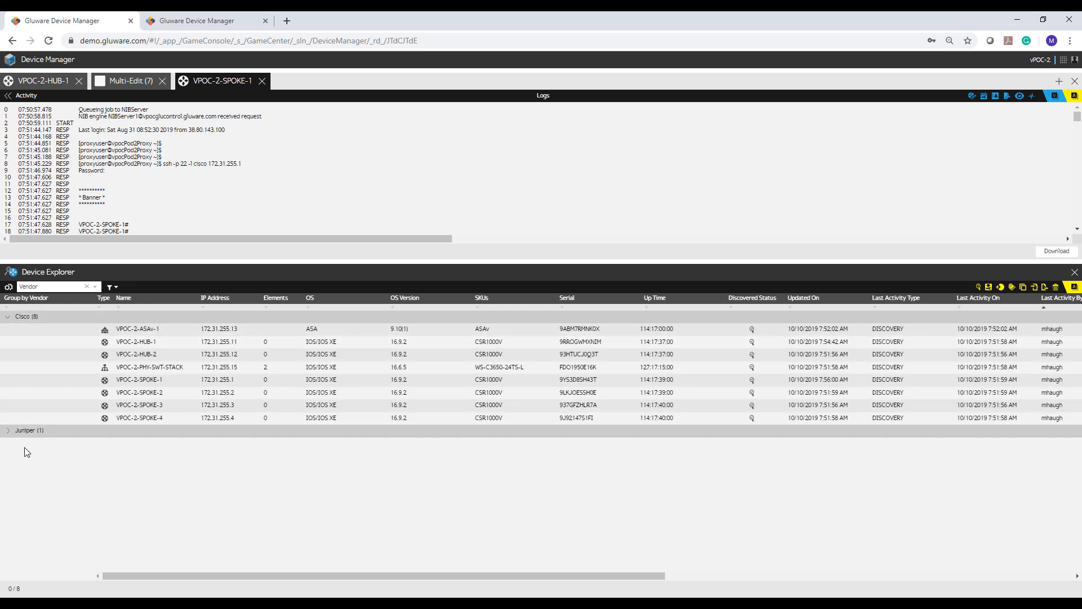
pyautogui.click(8, 432)
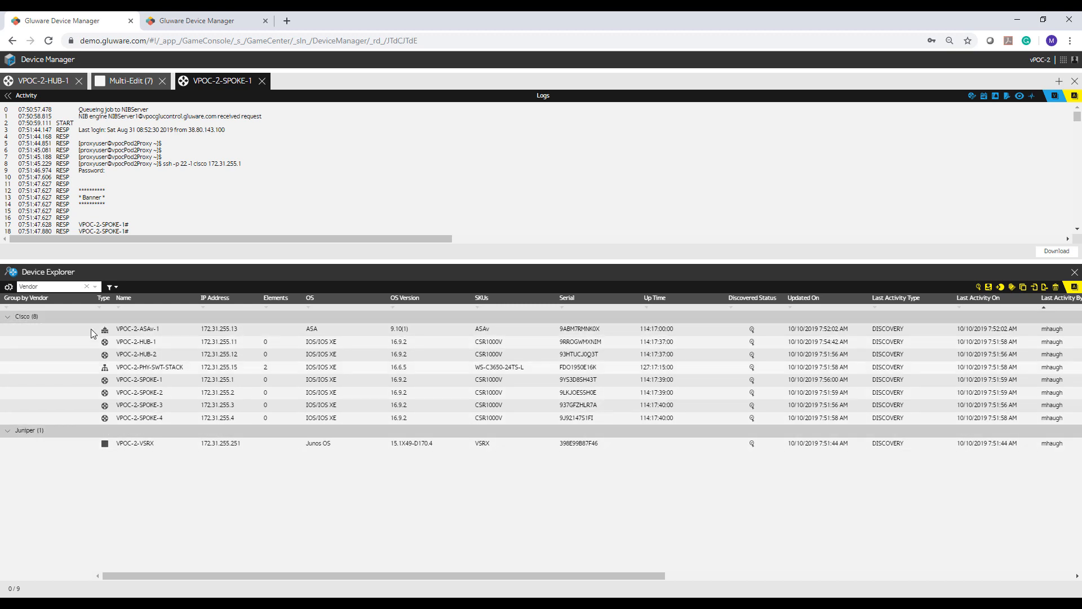
pyautogui.click(86, 286)
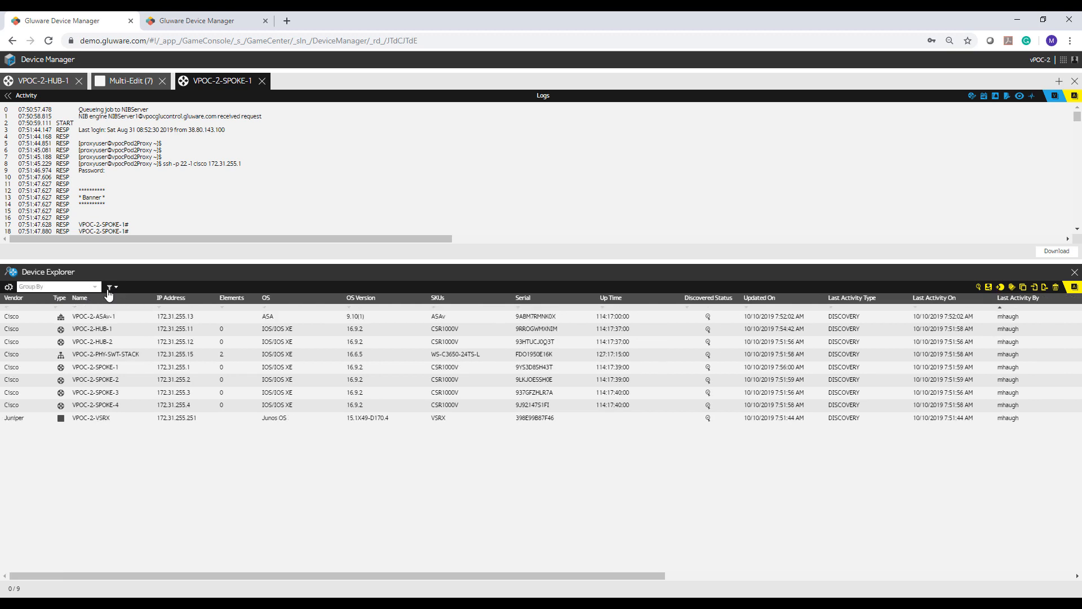
# Step: Filter the device list by the text "asa", then clear and close the text filter
pyautogui.click(110, 288)
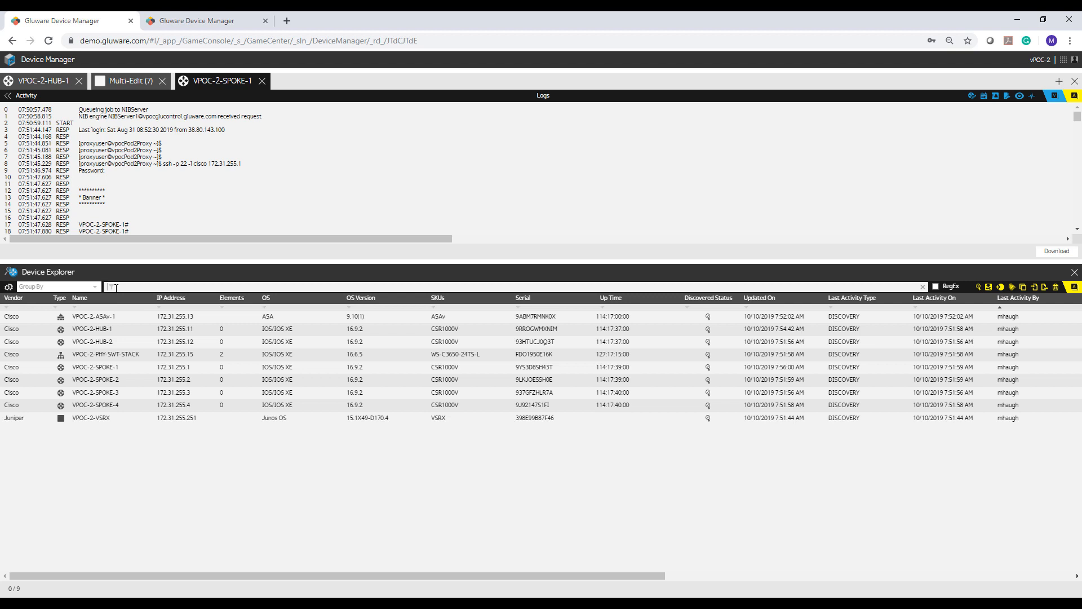
pyautogui.write('asa')
pyautogui.press('BackSpace')
pyautogui.press('BackSpace')
pyautogui.press('BackSpace')
pyautogui.click(924, 289)
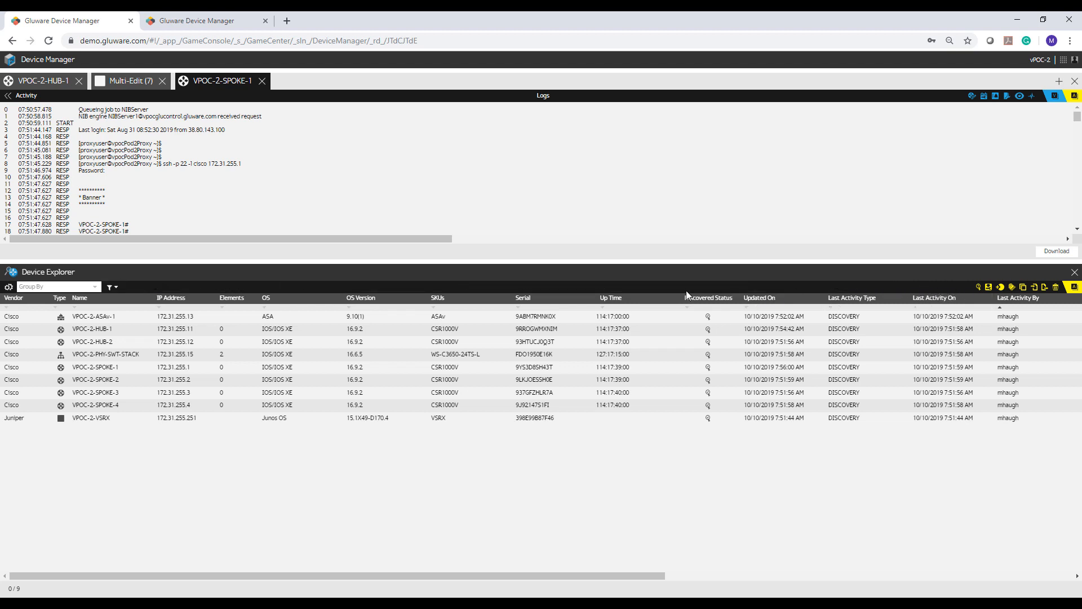
# Step: View the AND/OR rule filter builder for the device list and dismiss it without defining a rule
pyautogui.click(116, 289)
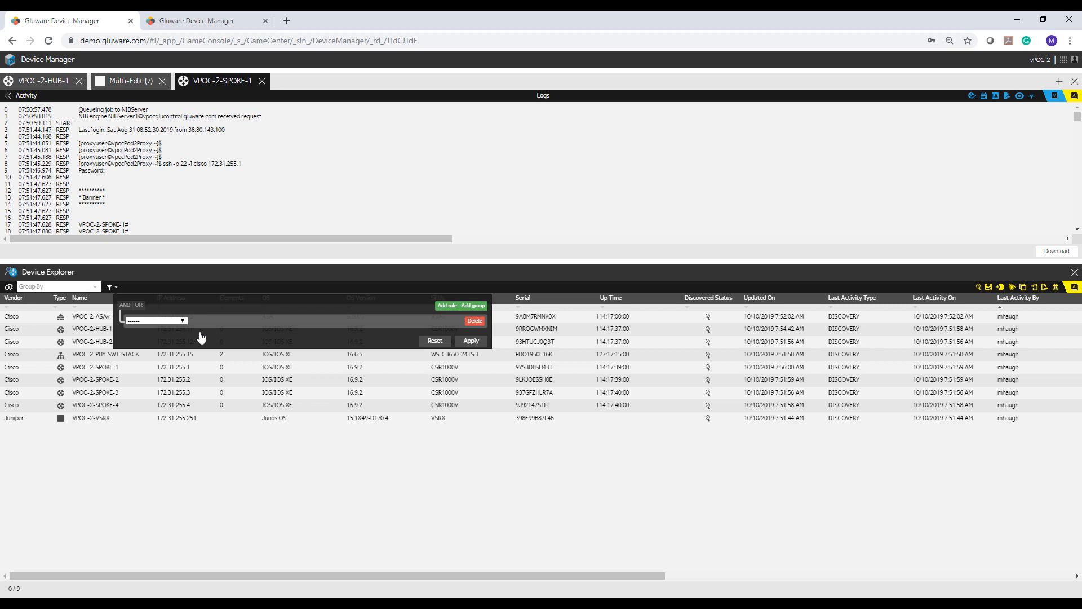
pyautogui.click(293, 510)
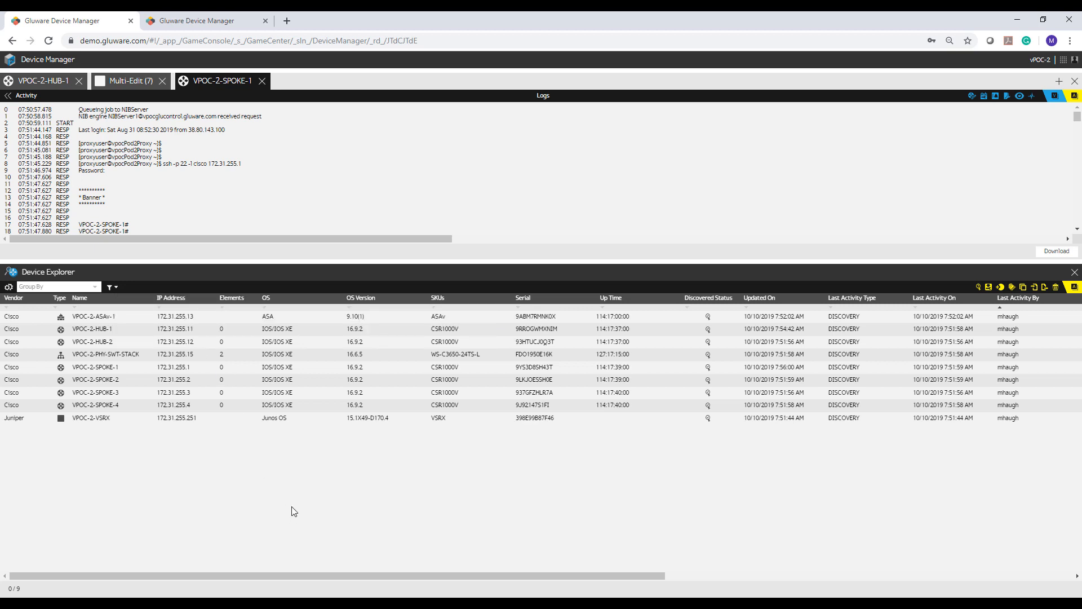